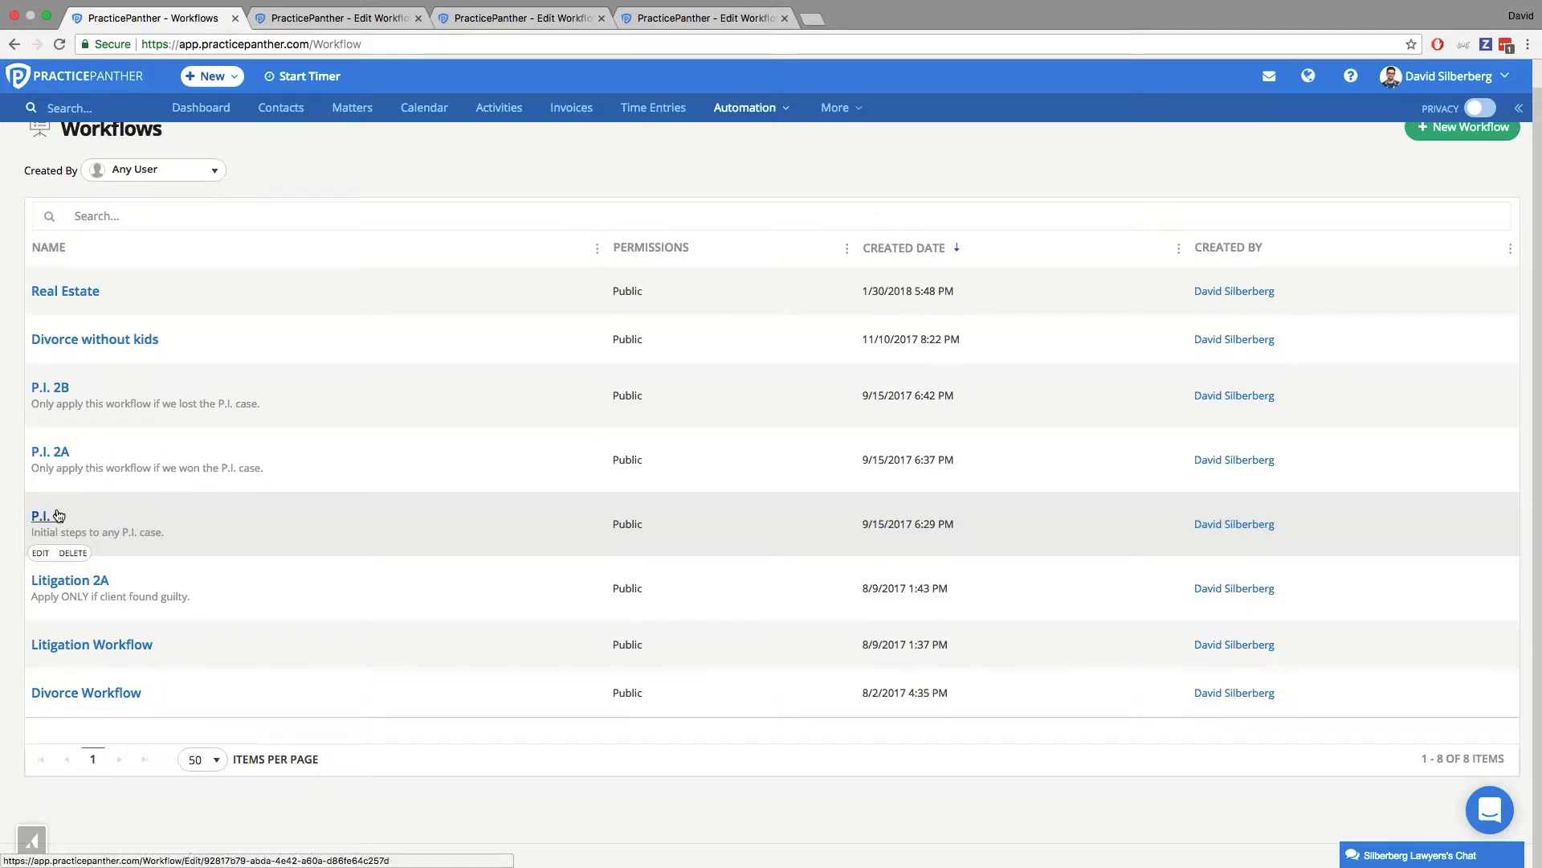
- Switch to the P.I. 1 Edit Workflow page and review its Date Client was Retained event
{"action": "left_click", "coordinate": [337, 17]}
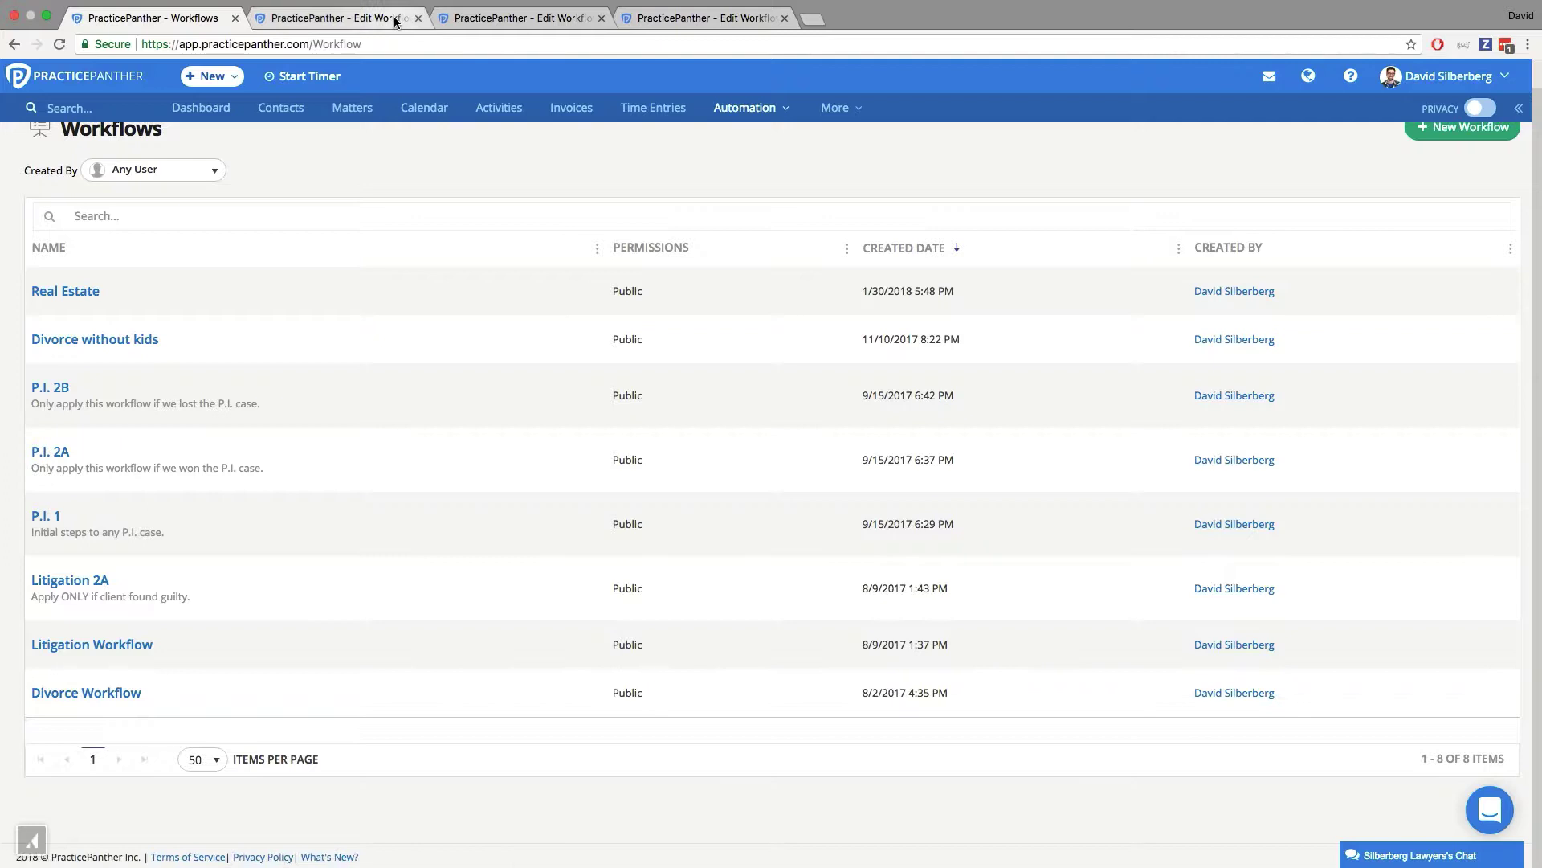
{"action": "scroll", "coordinate": [739, 253], "scroll_direction": "up", "scroll_amount": 15}
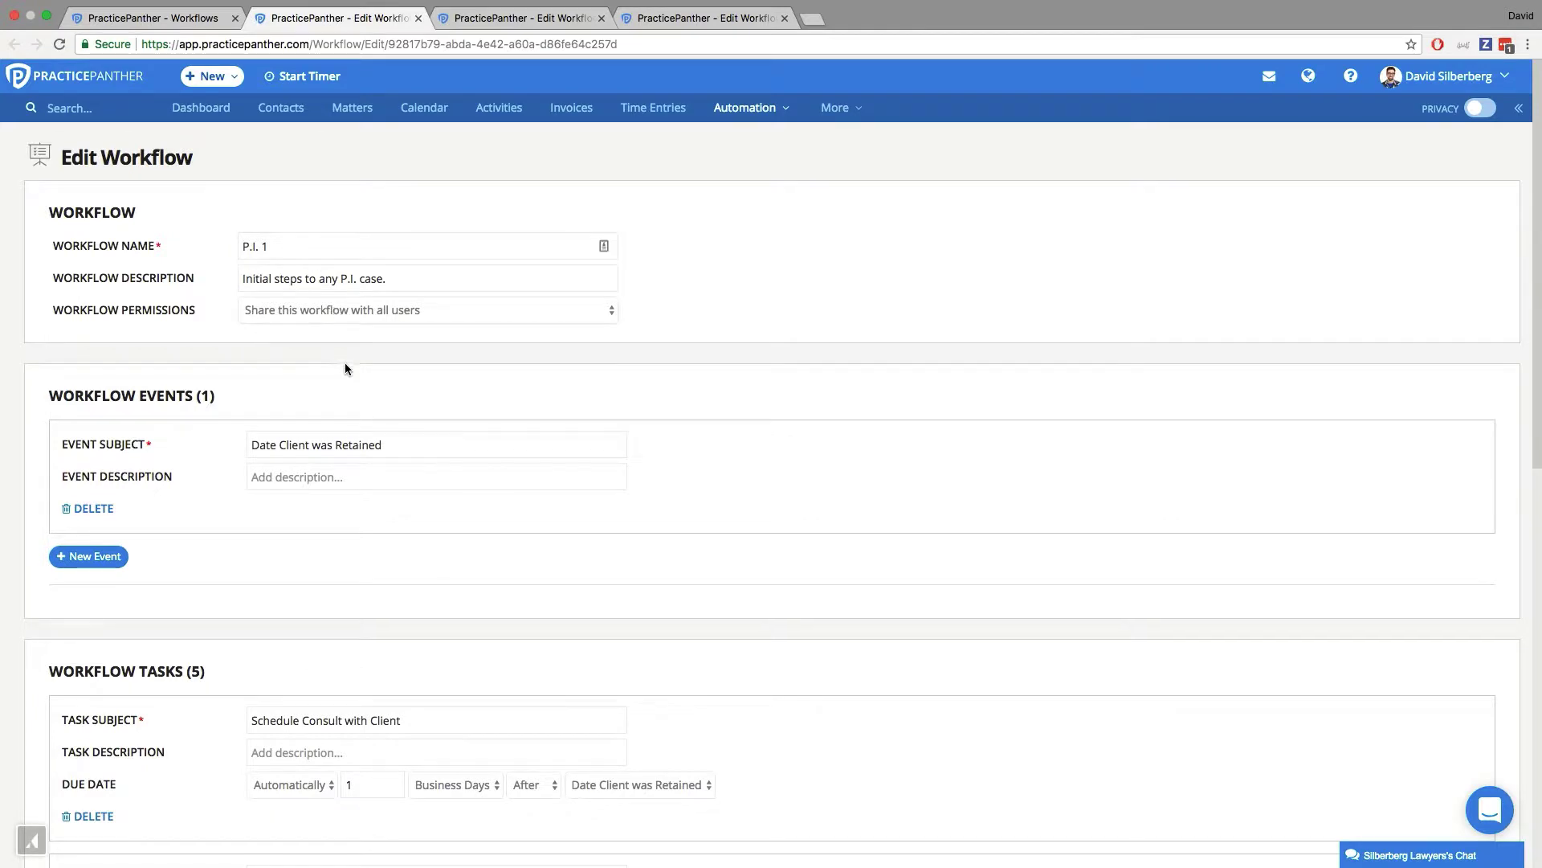
{"action": "left_click", "coordinate": [402, 449]}
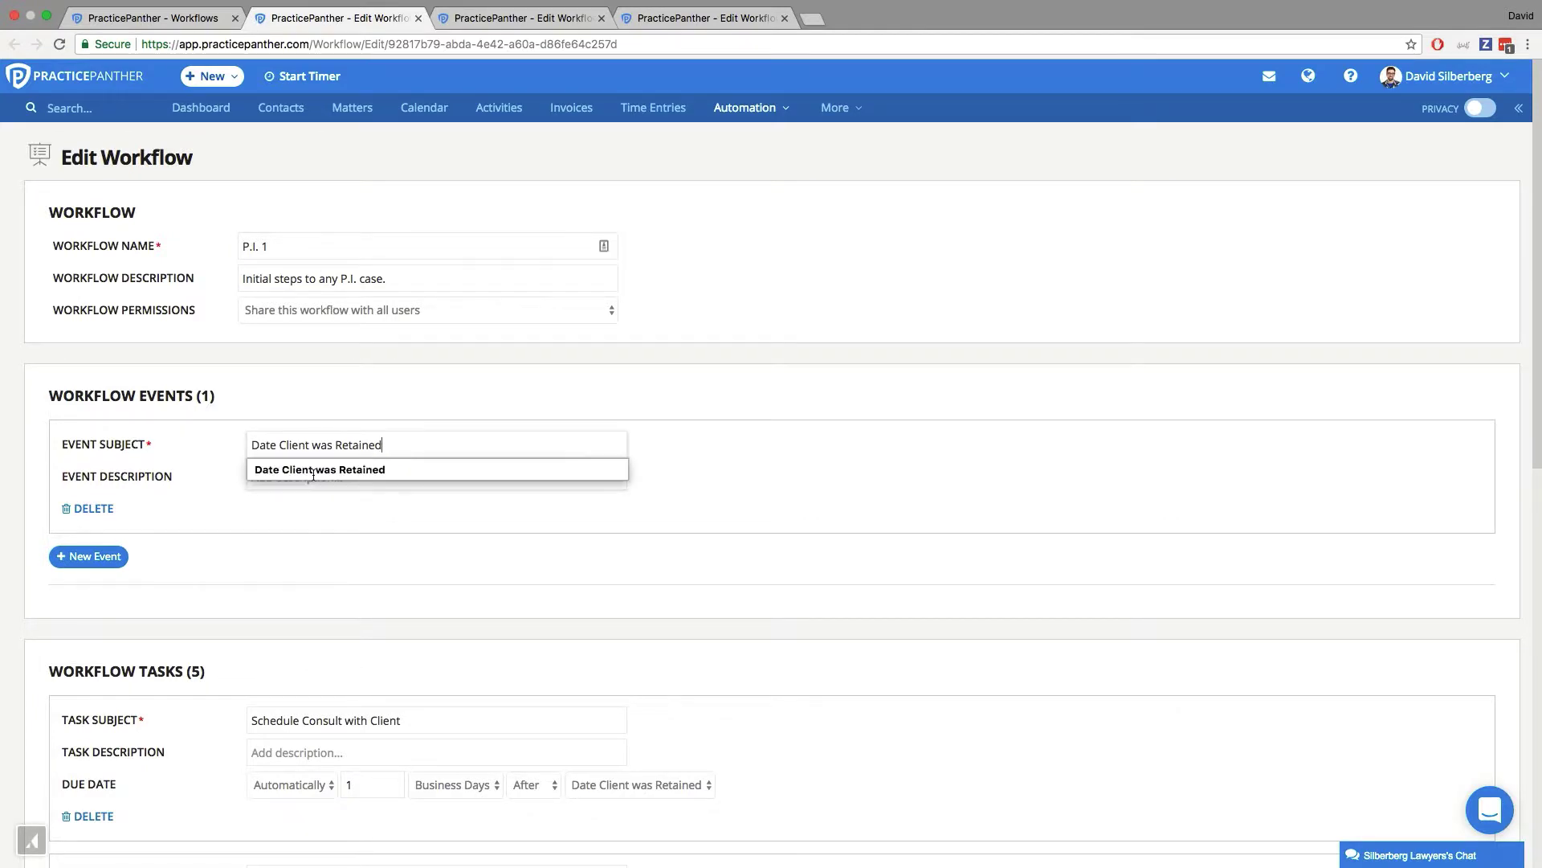
{"action": "left_click", "coordinate": [362, 392]}
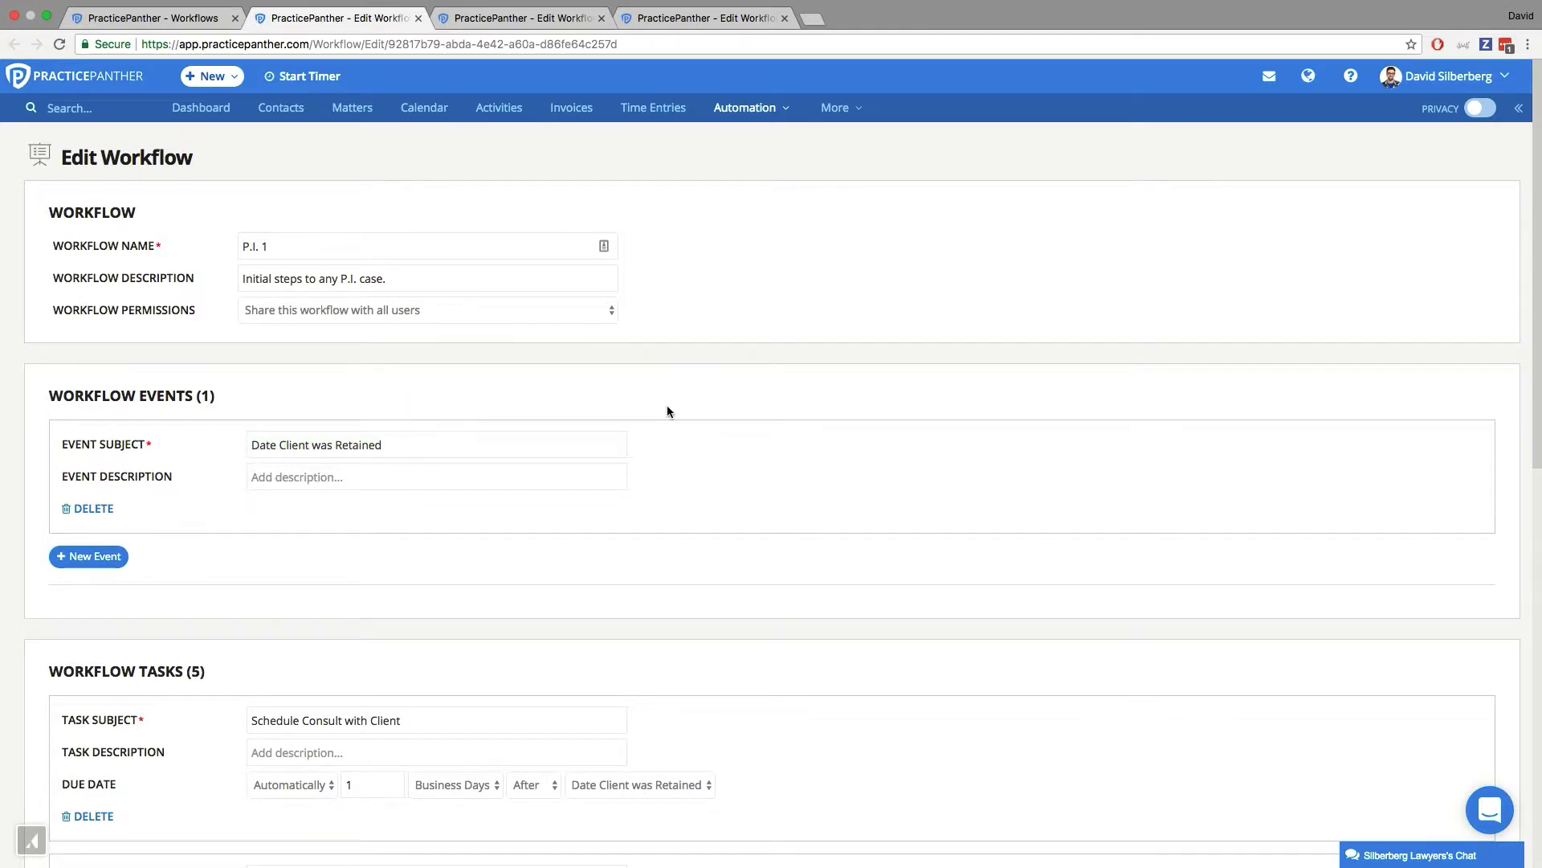
- Scroll through P.I. 1's five tasks, due 1 to 60 business days after retention
{"action": "scroll", "coordinate": [706, 416], "scroll_direction": "down", "scroll_amount": 3}
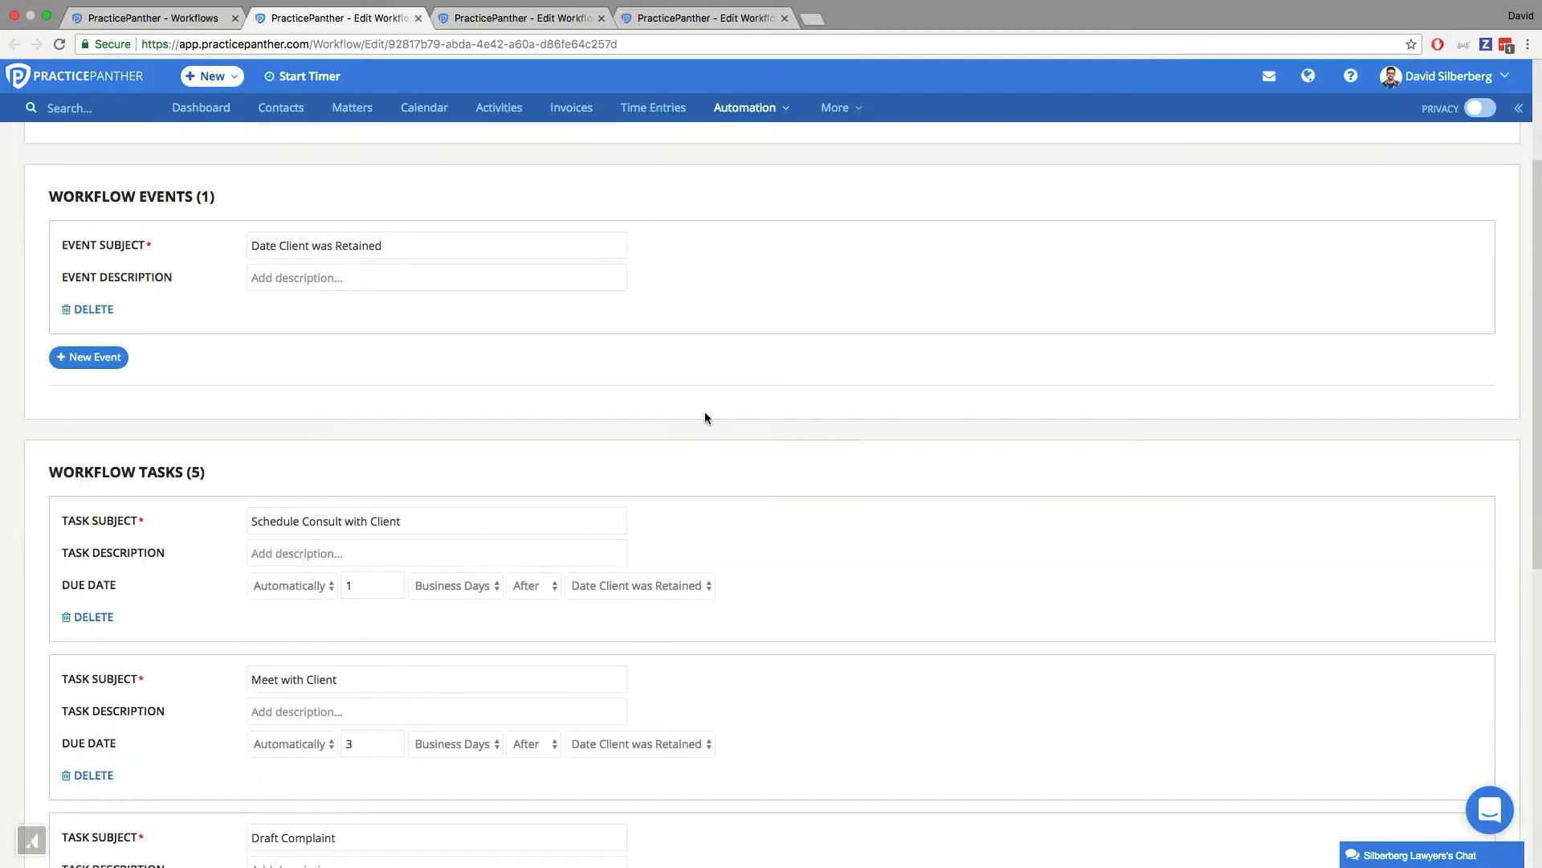
{"action": "scroll", "coordinate": [705, 418], "scroll_direction": "down", "scroll_amount": 3}
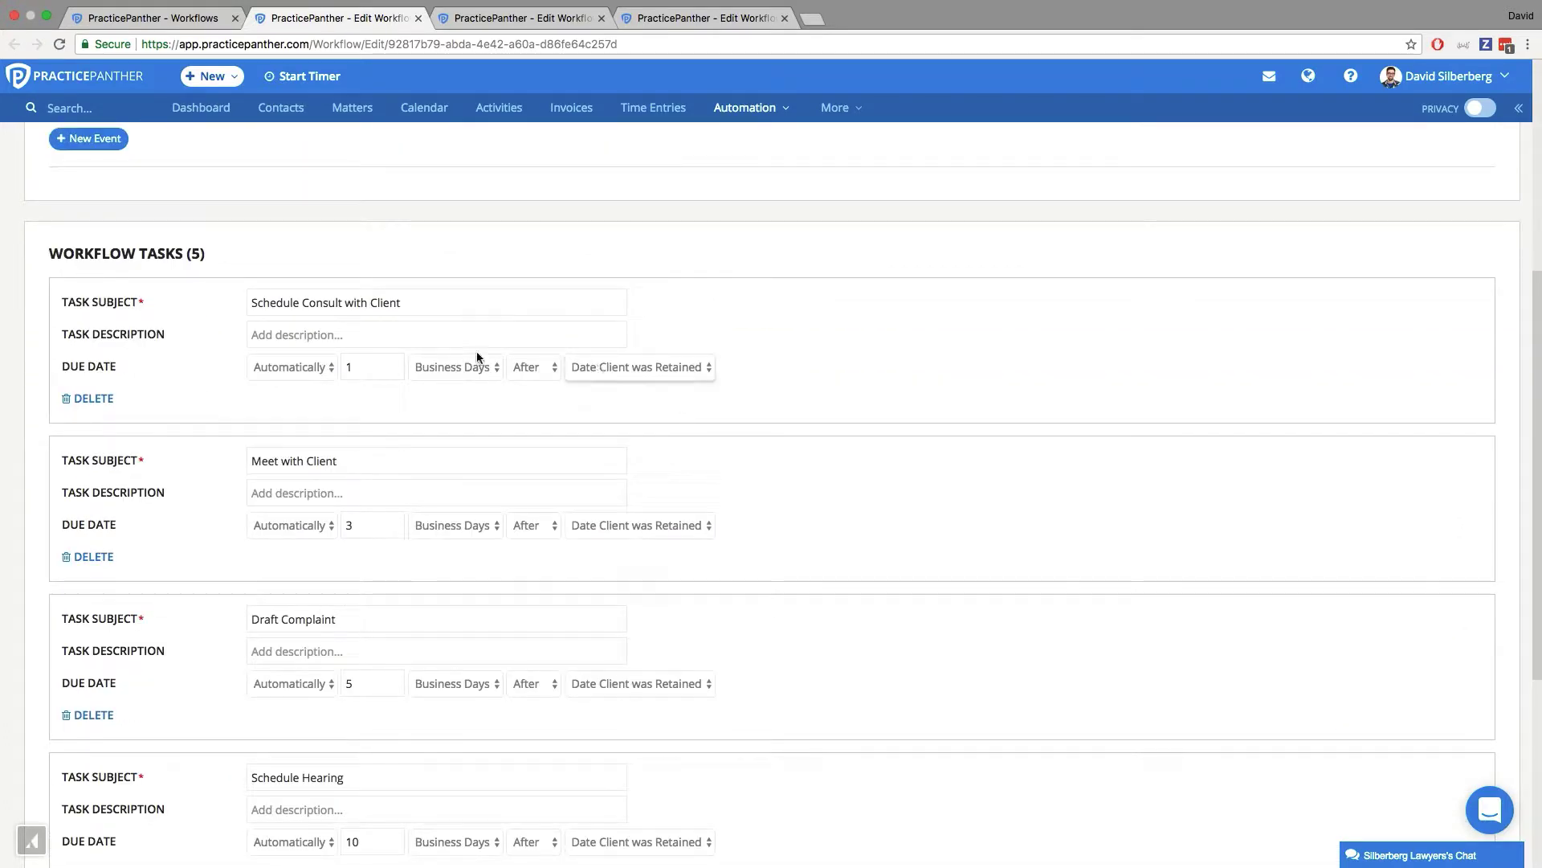
{"action": "scroll", "coordinate": [506, 358], "scroll_direction": "down", "scroll_amount": 2}
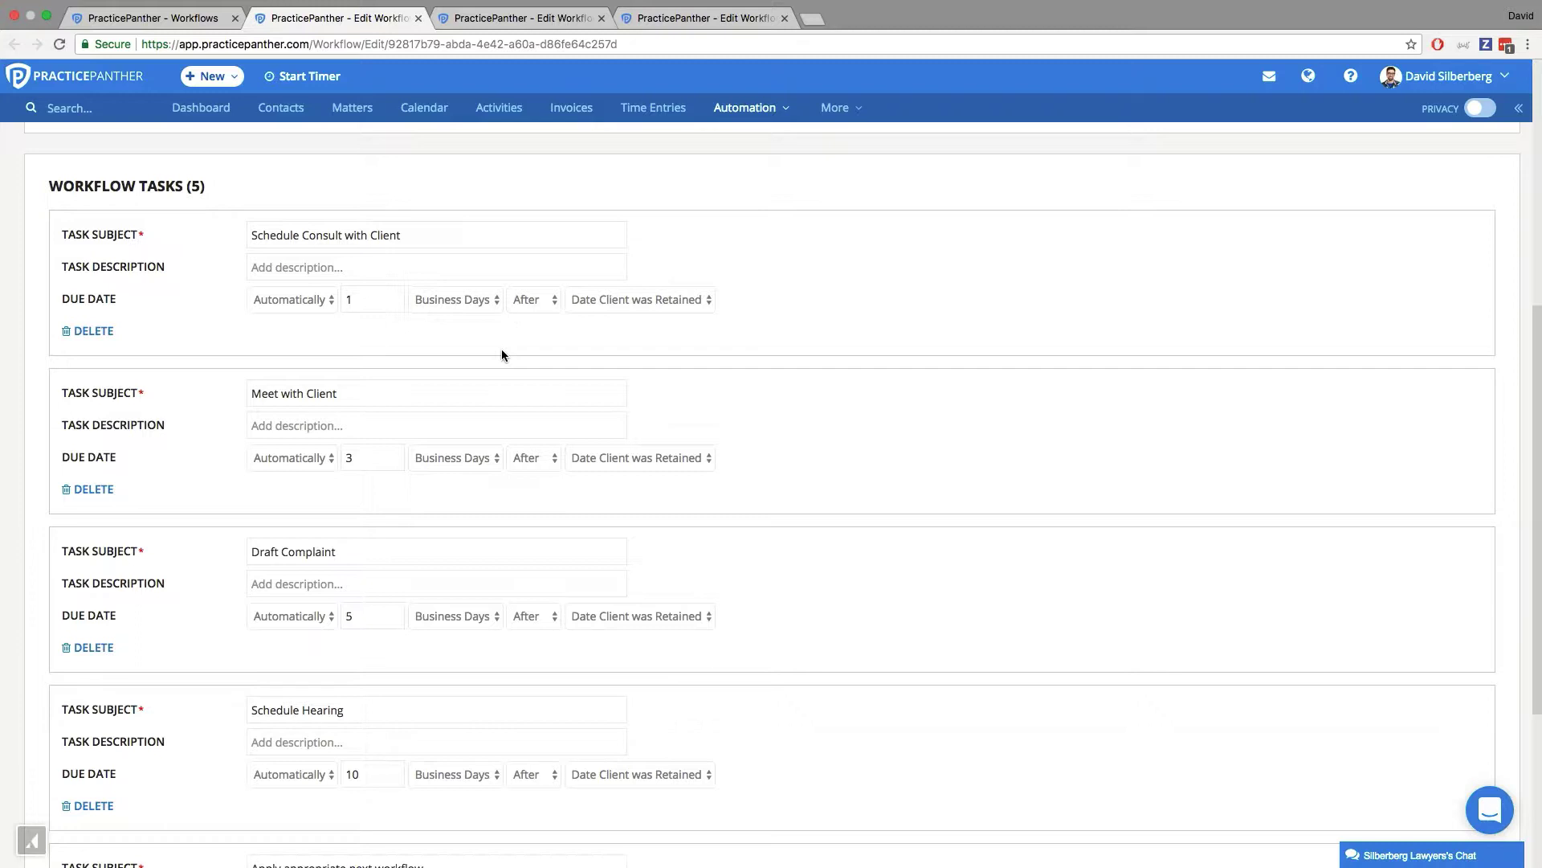
{"action": "scroll", "coordinate": [501, 354], "scroll_direction": "down", "scroll_amount": 2}
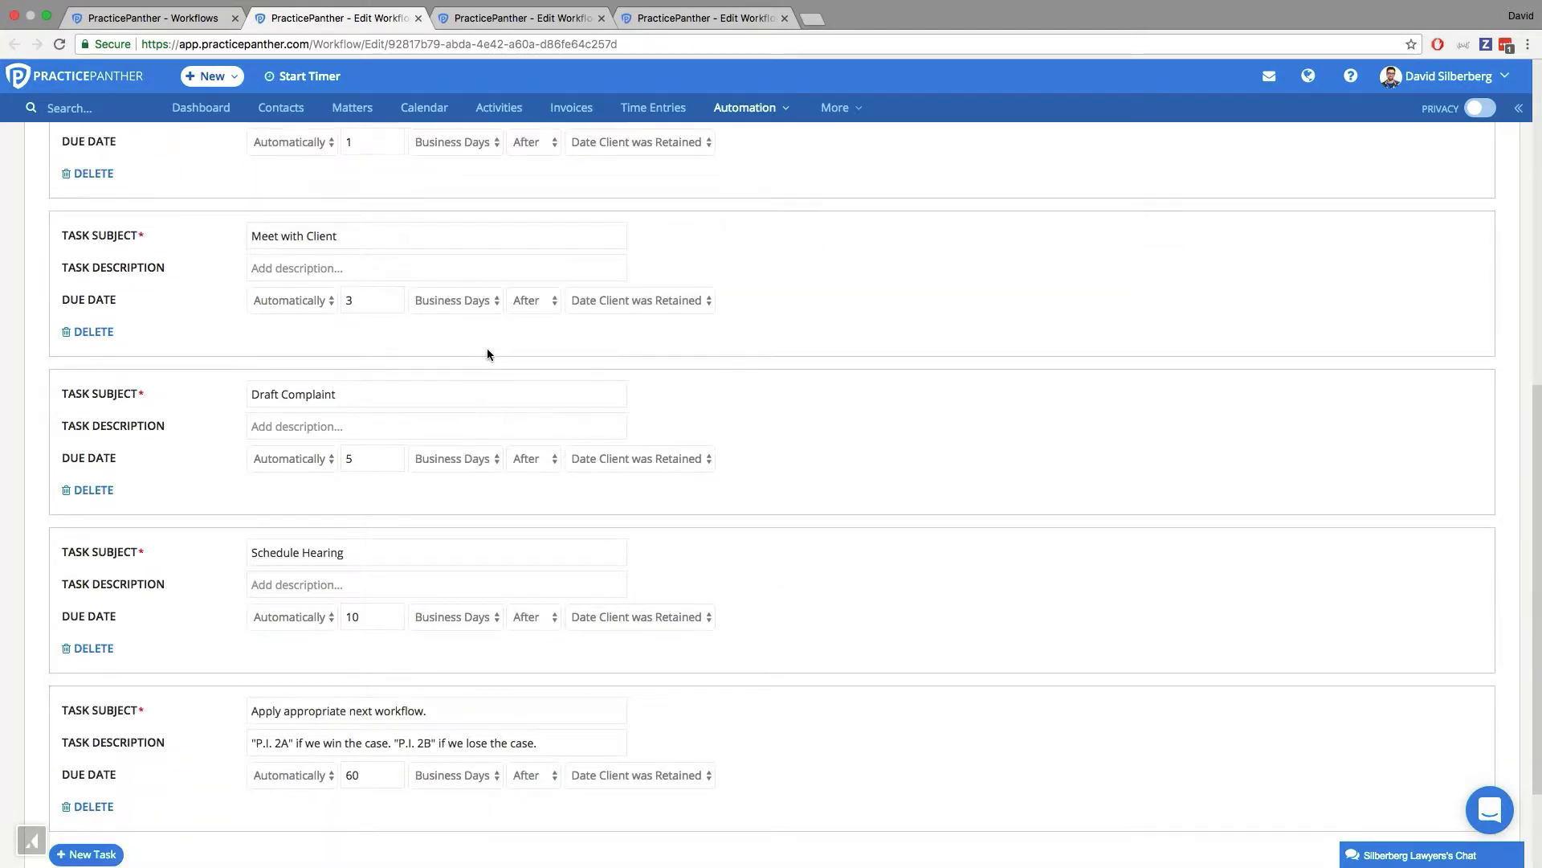
{"action": "scroll", "coordinate": [487, 353], "scroll_direction": "down", "scroll_amount": 2}
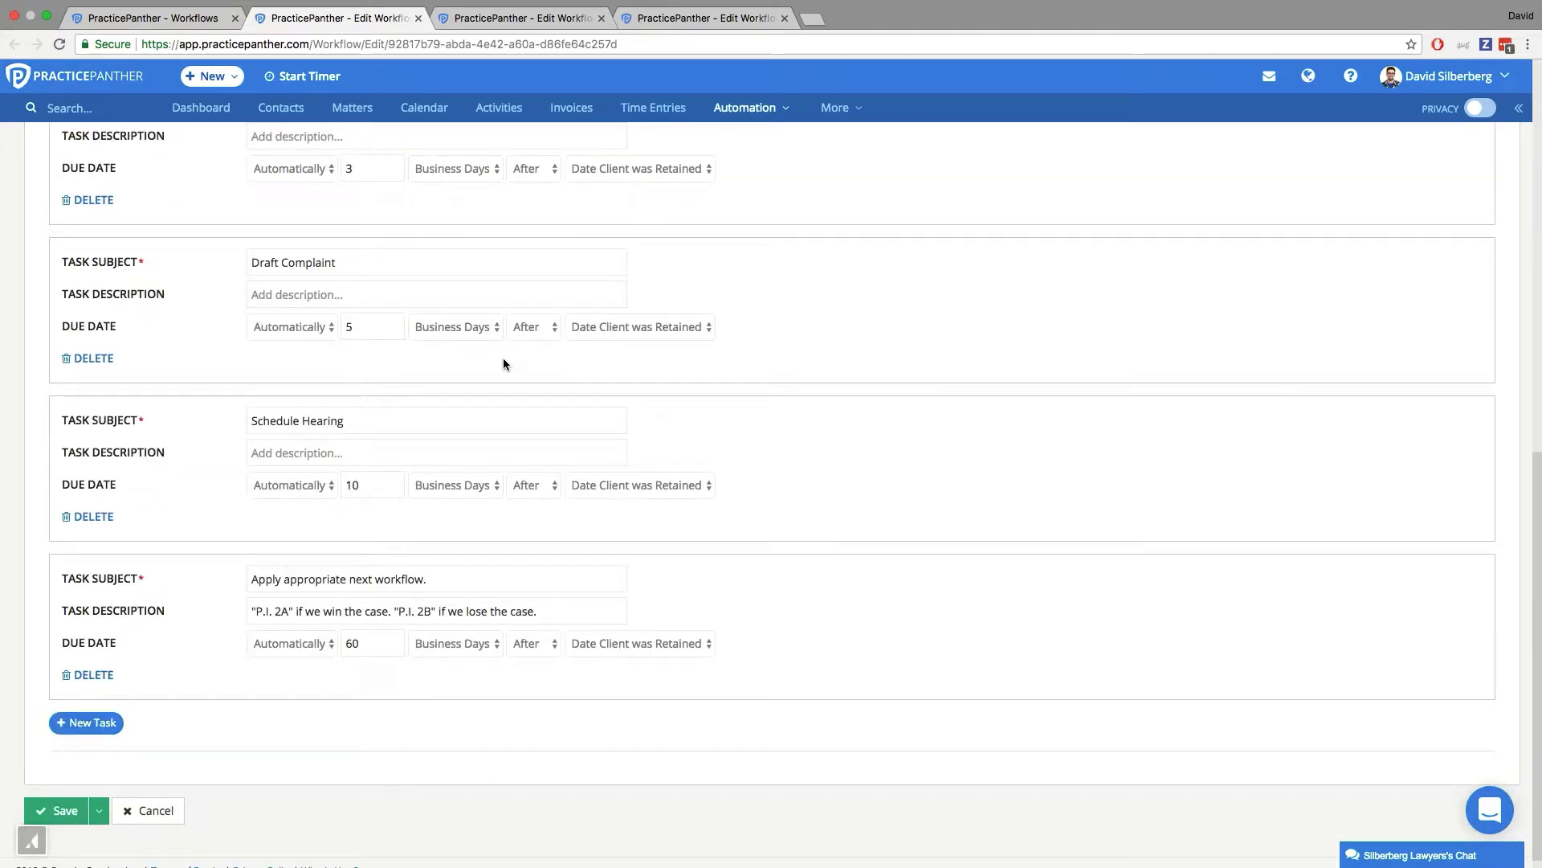
{"action": "left_click", "coordinate": [344, 420]}
{"action": "left_click_drag", "start_coordinate": [344, 420], "coordinate": [246, 419]}
{"action": "left_click", "coordinate": [235, 418]}
{"action": "left_click", "coordinate": [437, 577]}
{"action": "left_click_drag", "start_coordinate": [421, 577], "coordinate": [241, 586]}
{"action": "left_click", "coordinate": [229, 552]}
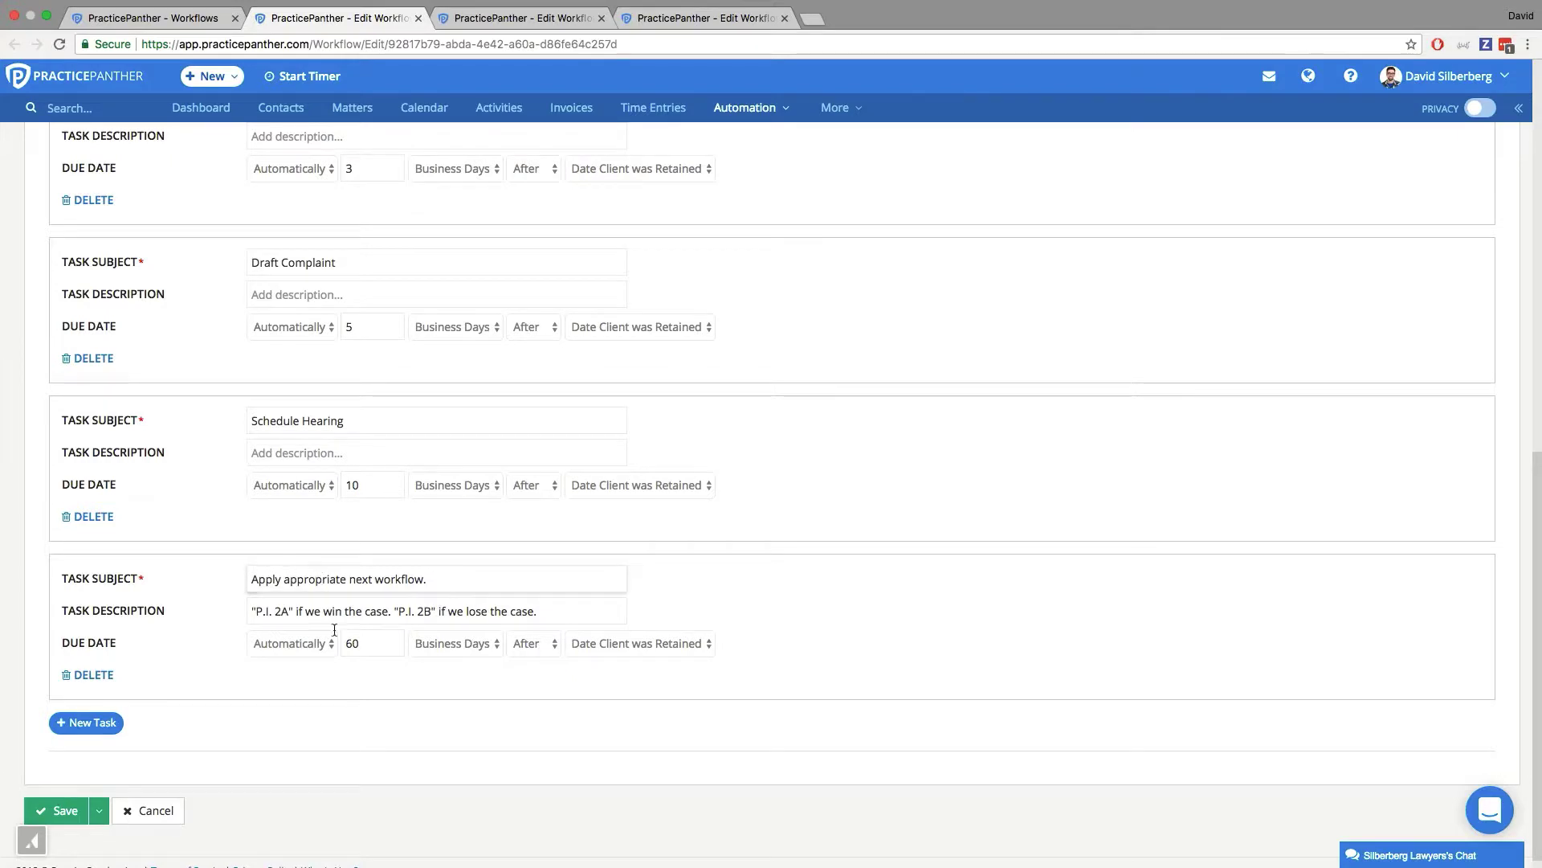
{"action": "double_click", "coordinate": [360, 643]}
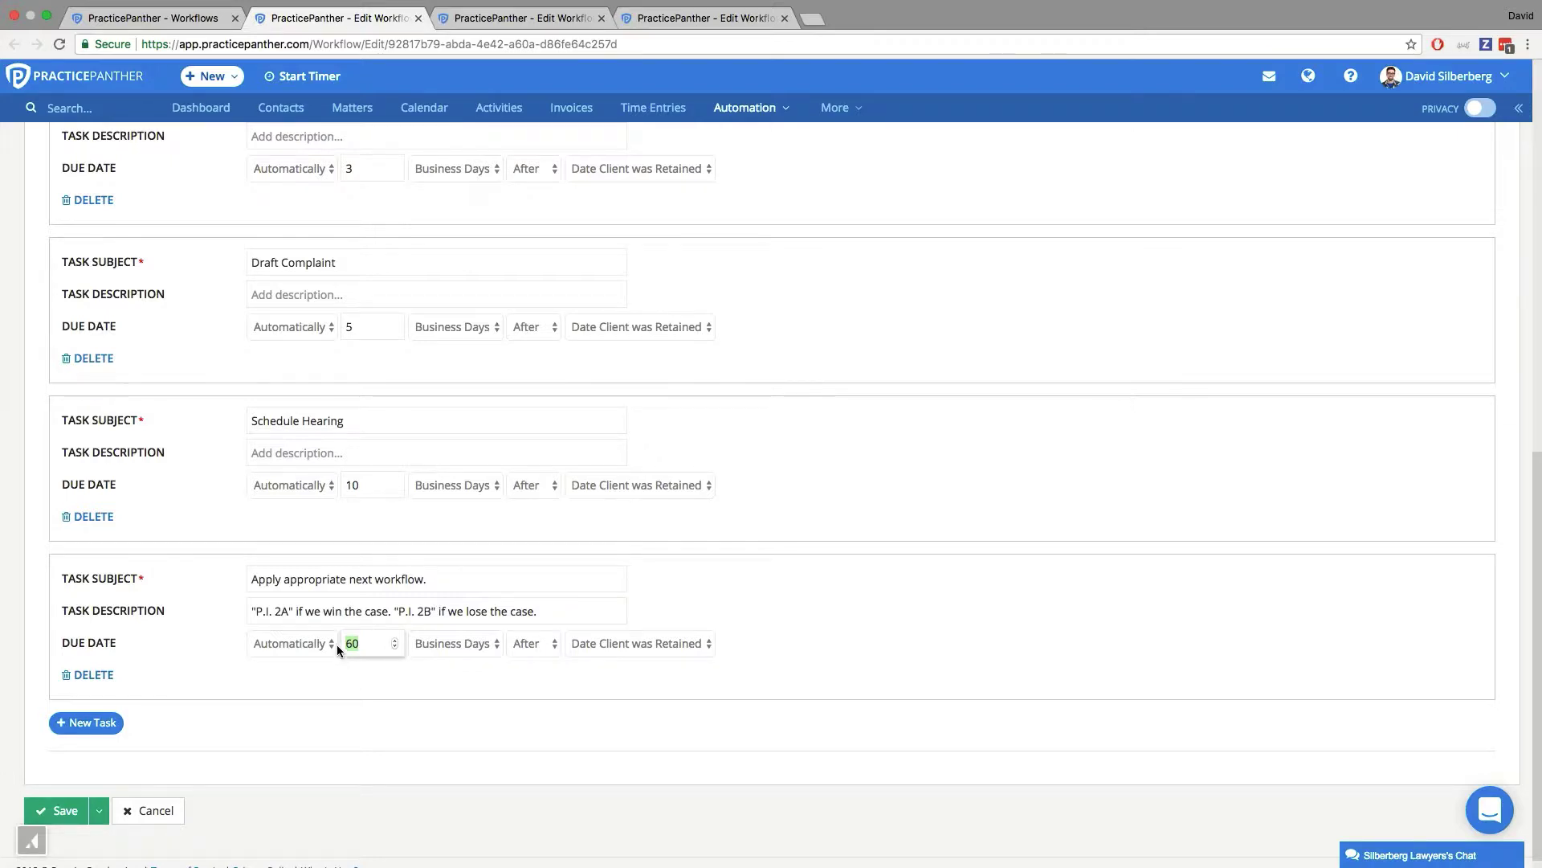
{"action": "left_click", "coordinate": [332, 610]}
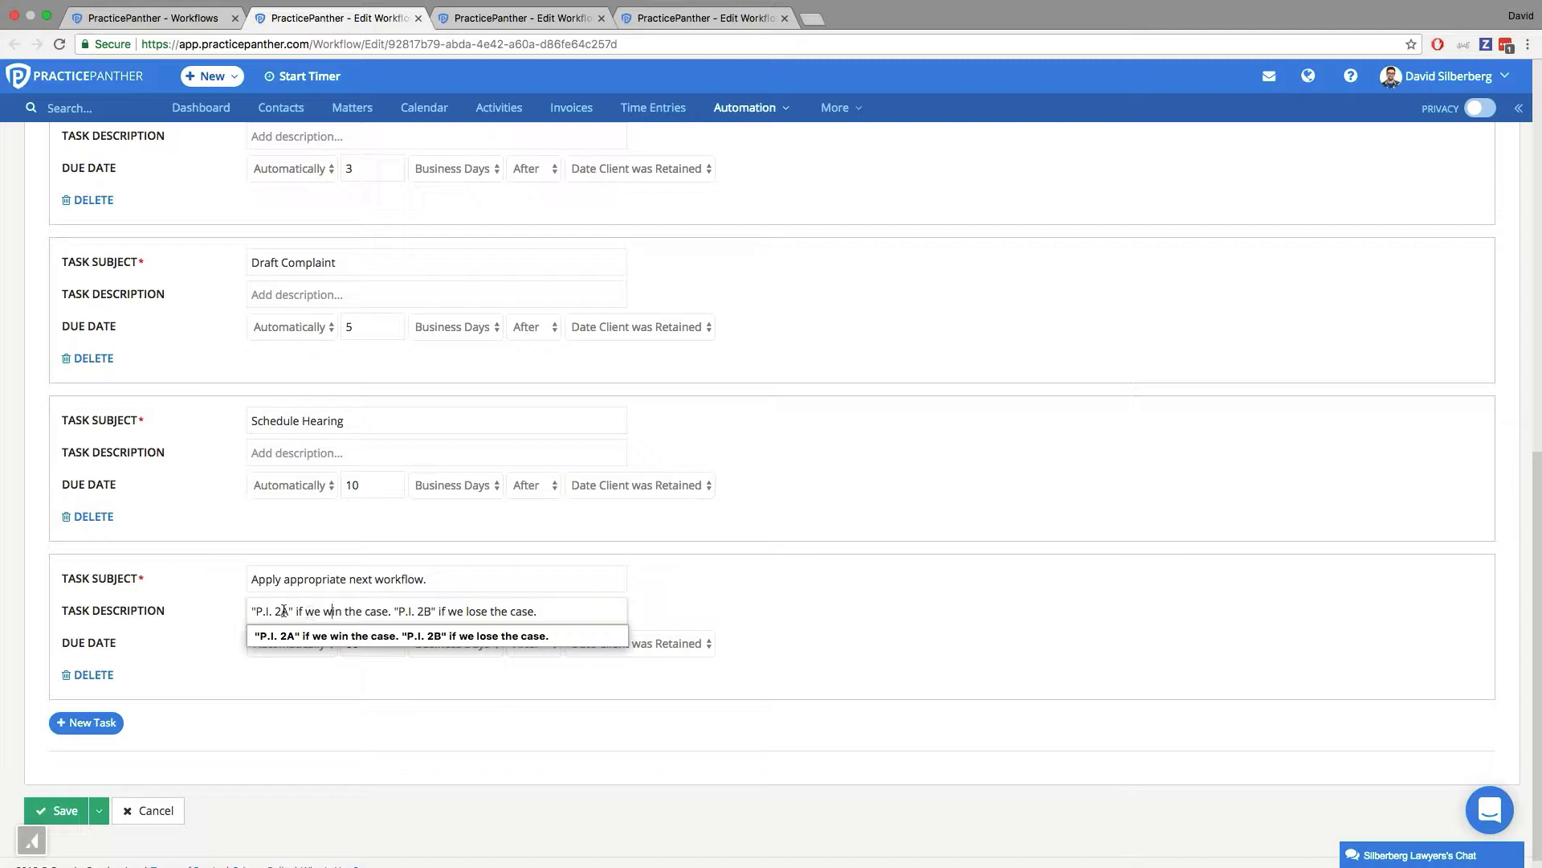
{"action": "left_click", "coordinate": [256, 689]}
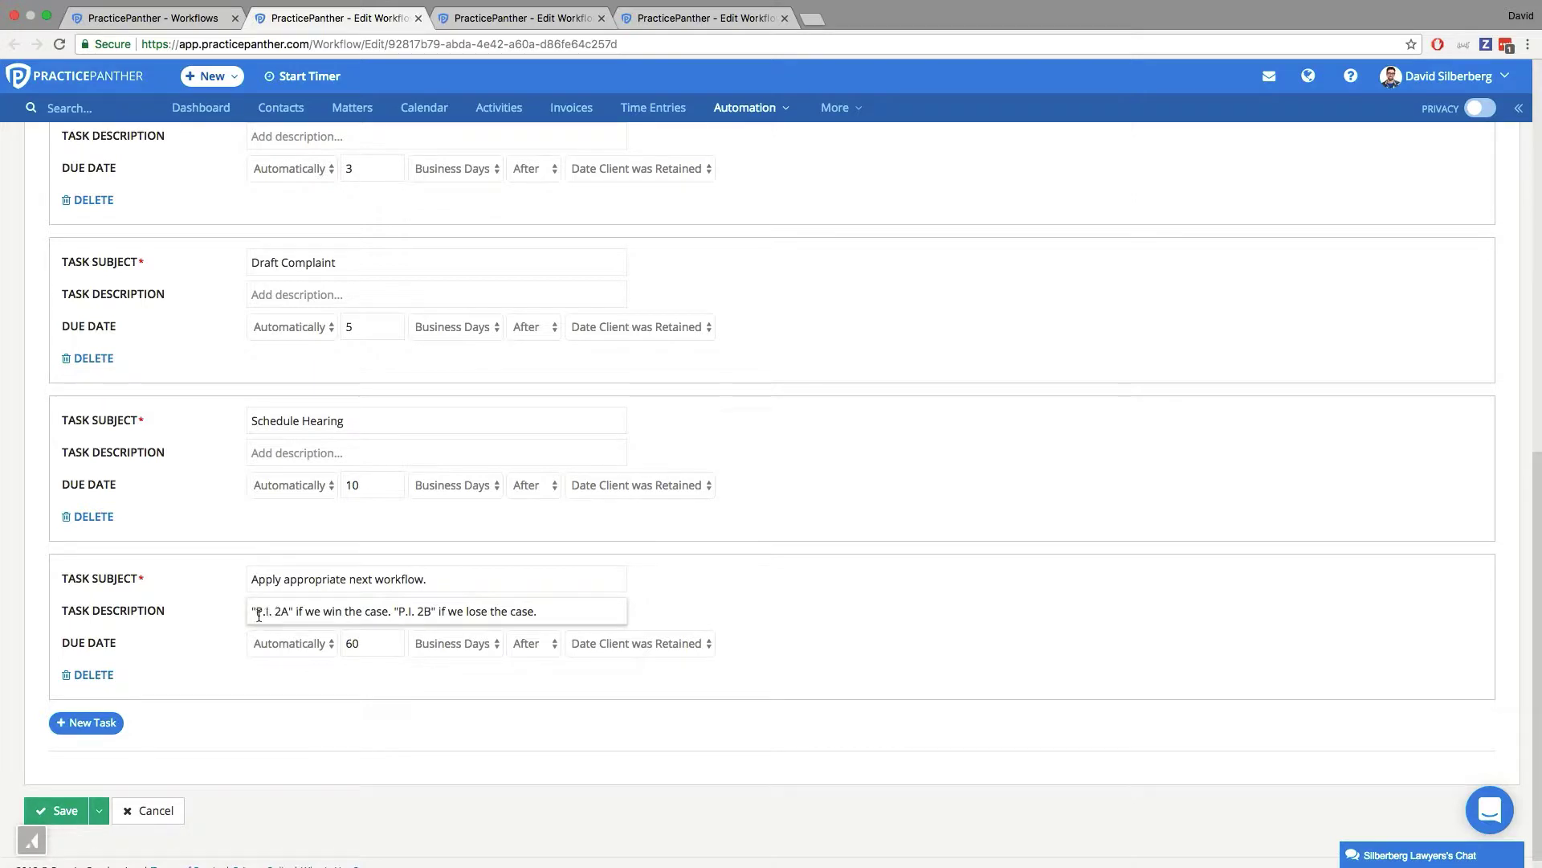
{"action": "left_click_drag", "start_coordinate": [249, 612], "coordinate": [391, 611]}
{"action": "left_click", "coordinate": [391, 610]}
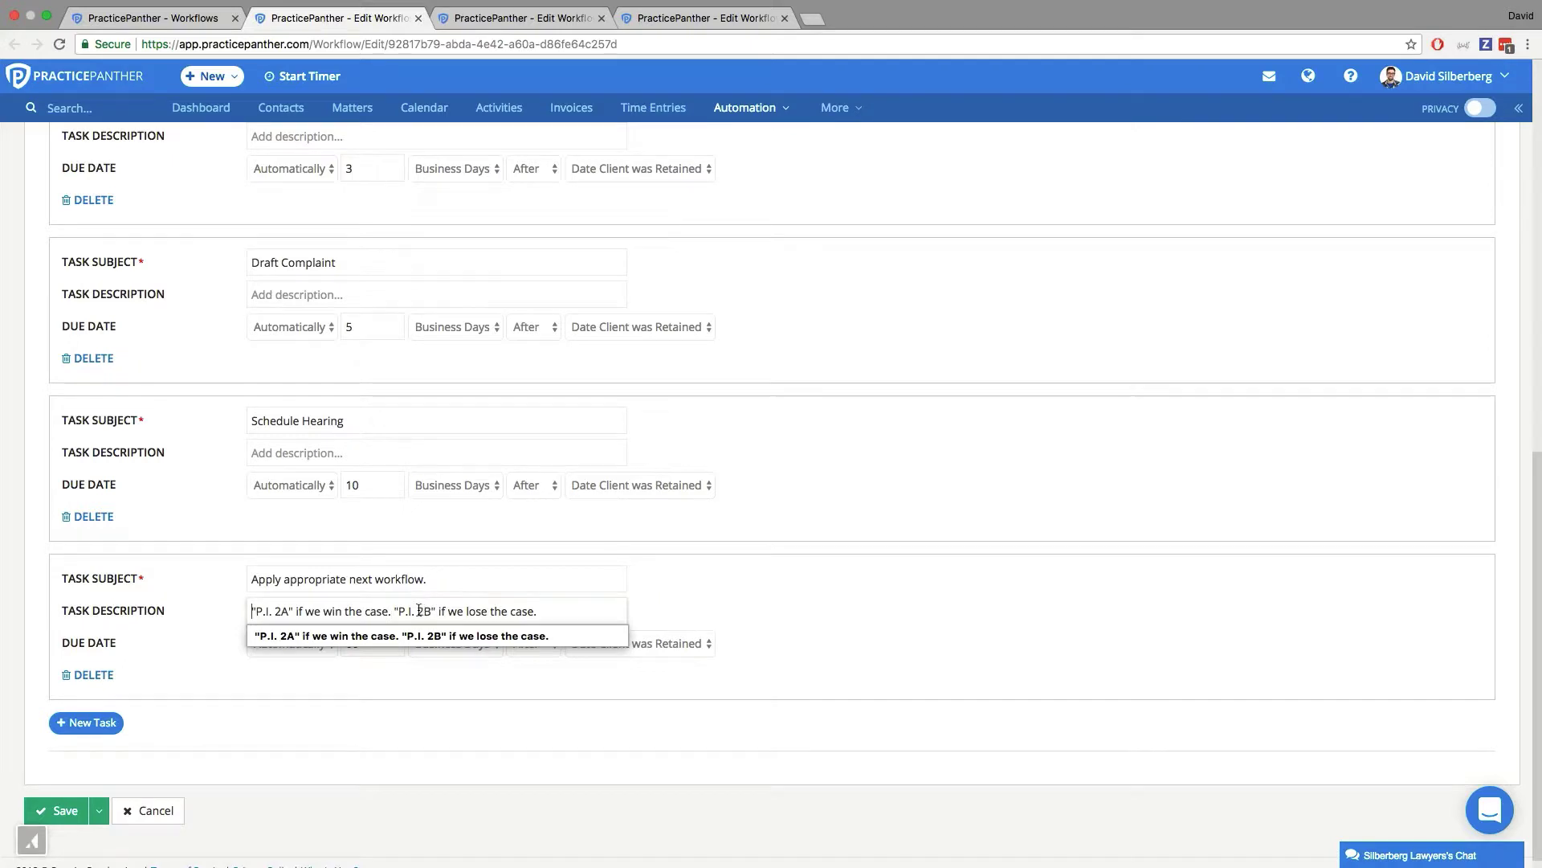
{"action": "left_click_drag", "start_coordinate": [395, 616], "coordinate": [548, 607]}
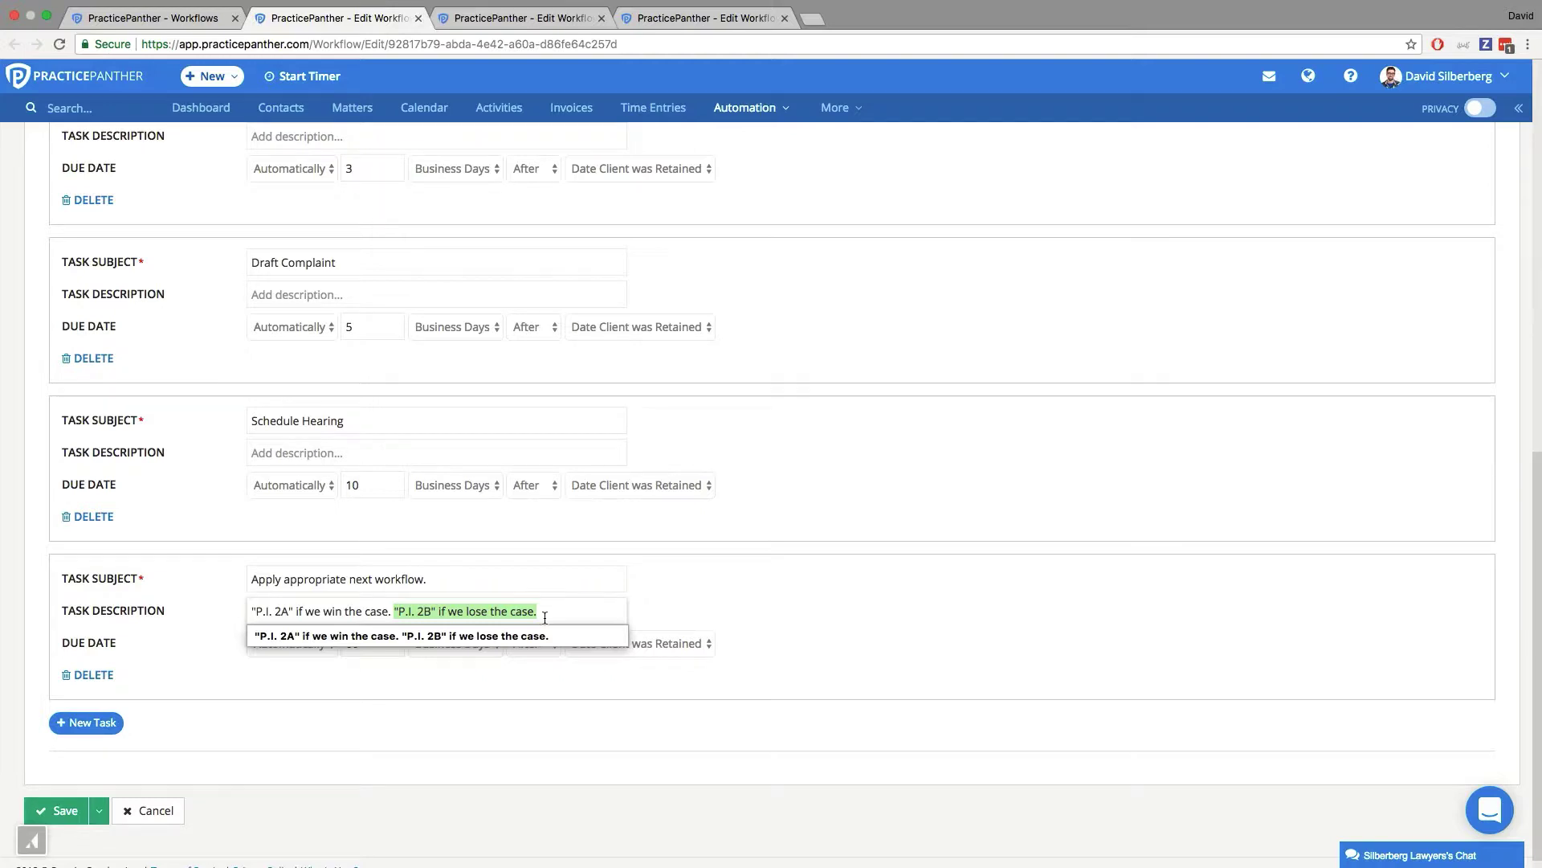
{"action": "left_click", "coordinate": [496, 734]}
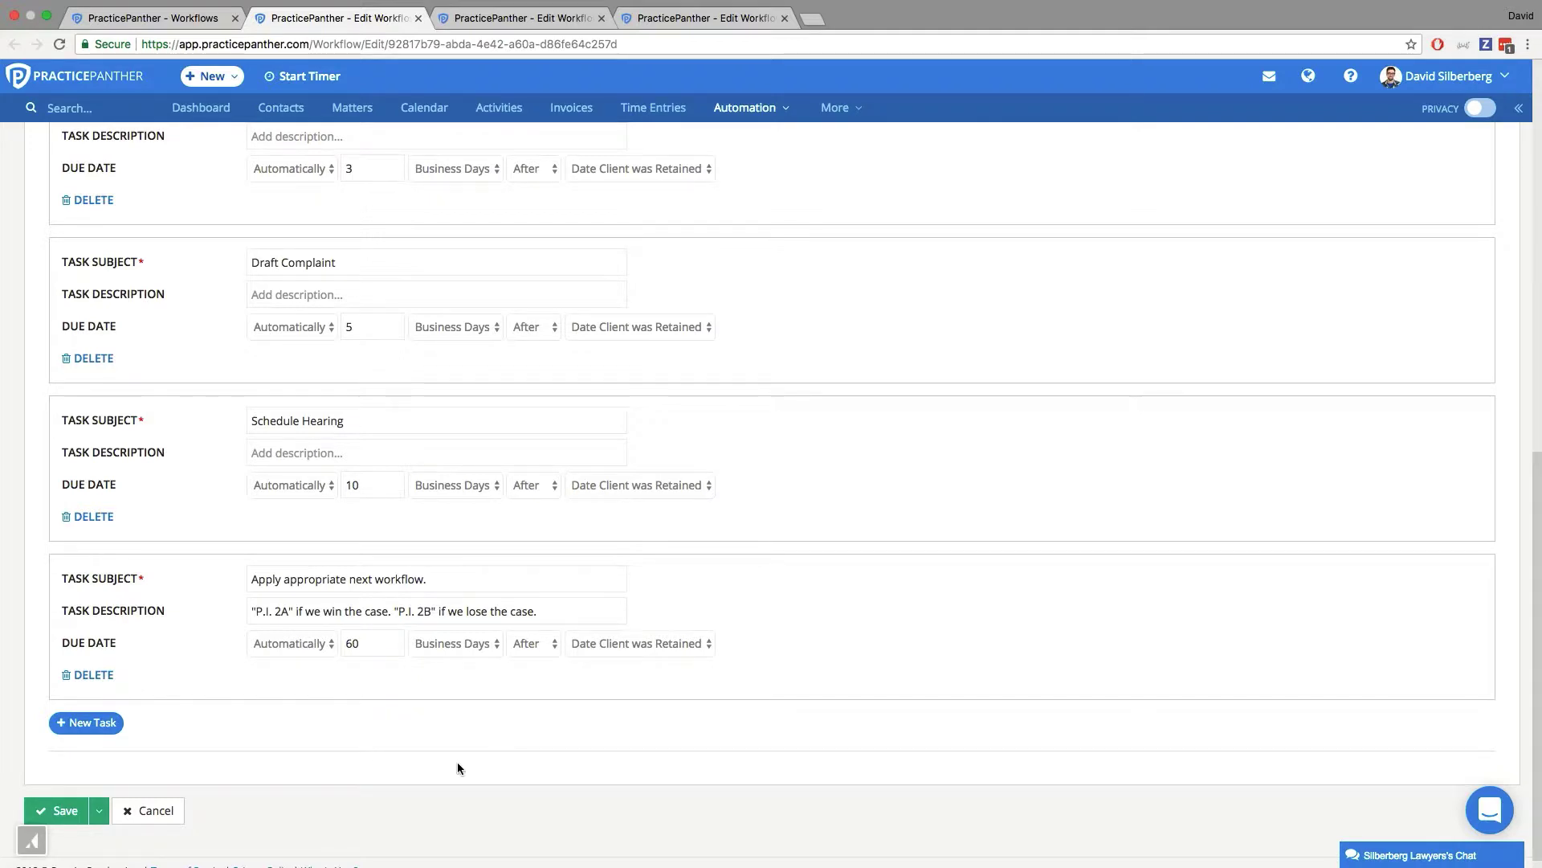
{"action": "left_click", "coordinate": [522, 18]}
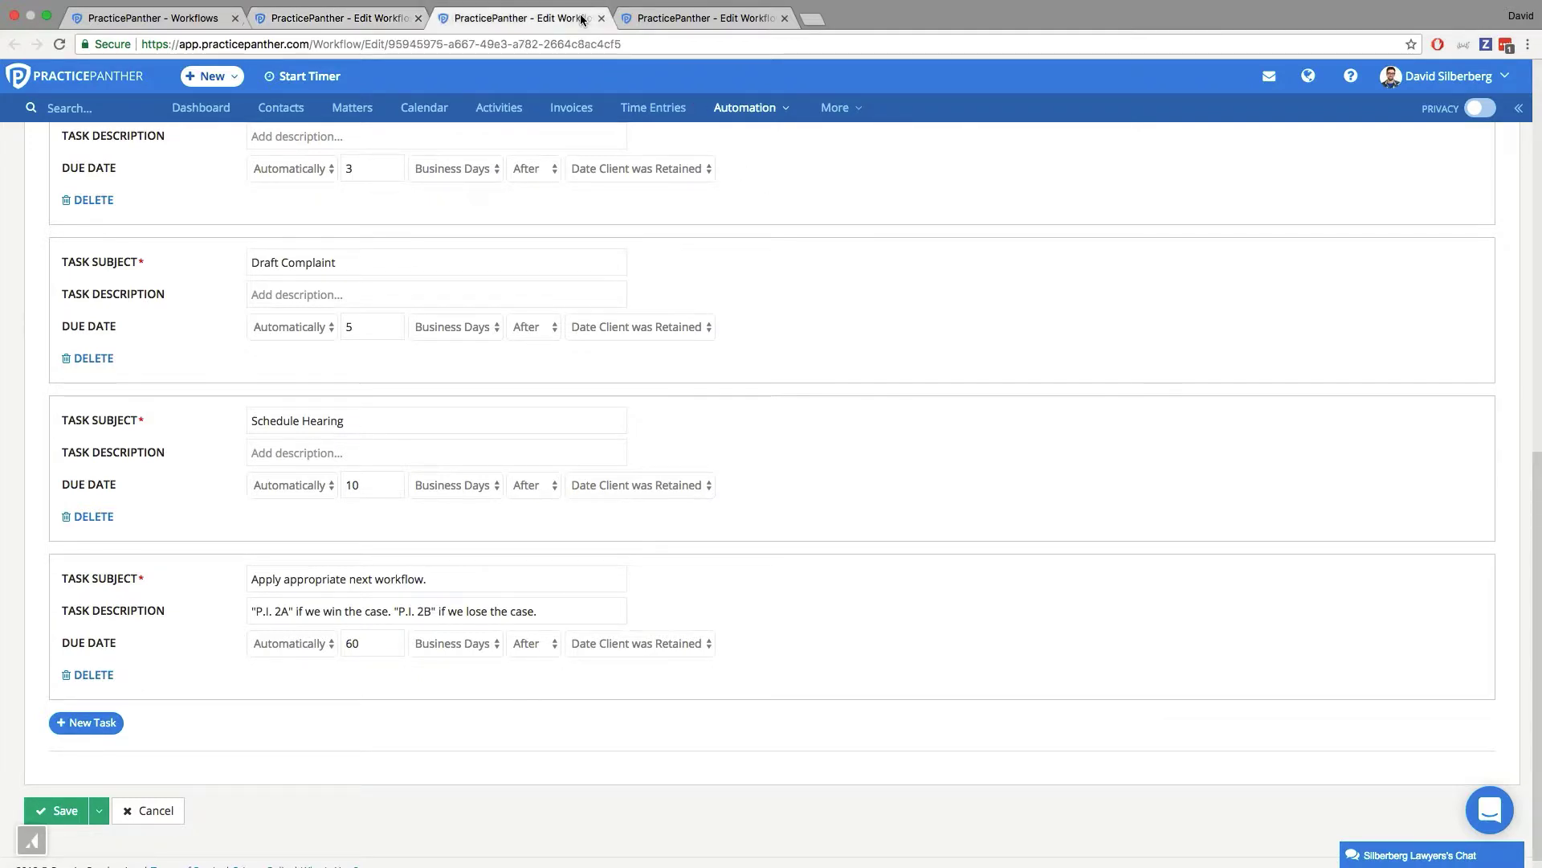
{"action": "scroll", "coordinate": [689, 323], "scroll_direction": "up", "scroll_amount": 4}
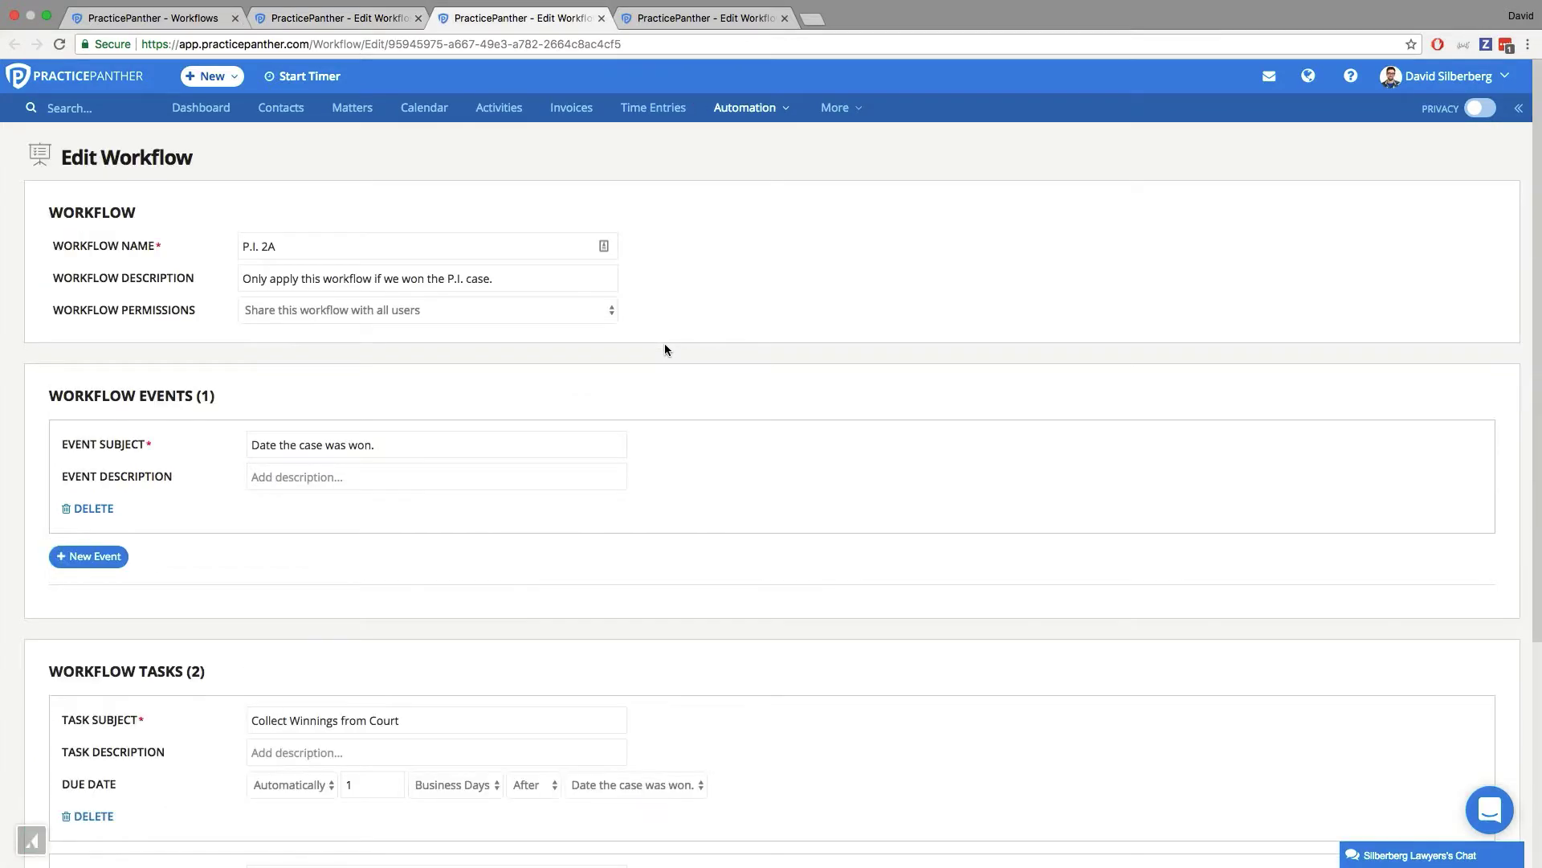
{"action": "left_click", "coordinate": [265, 245]}
{"action": "double_click", "coordinate": [264, 245]}
{"action": "left_click", "coordinate": [284, 278]}
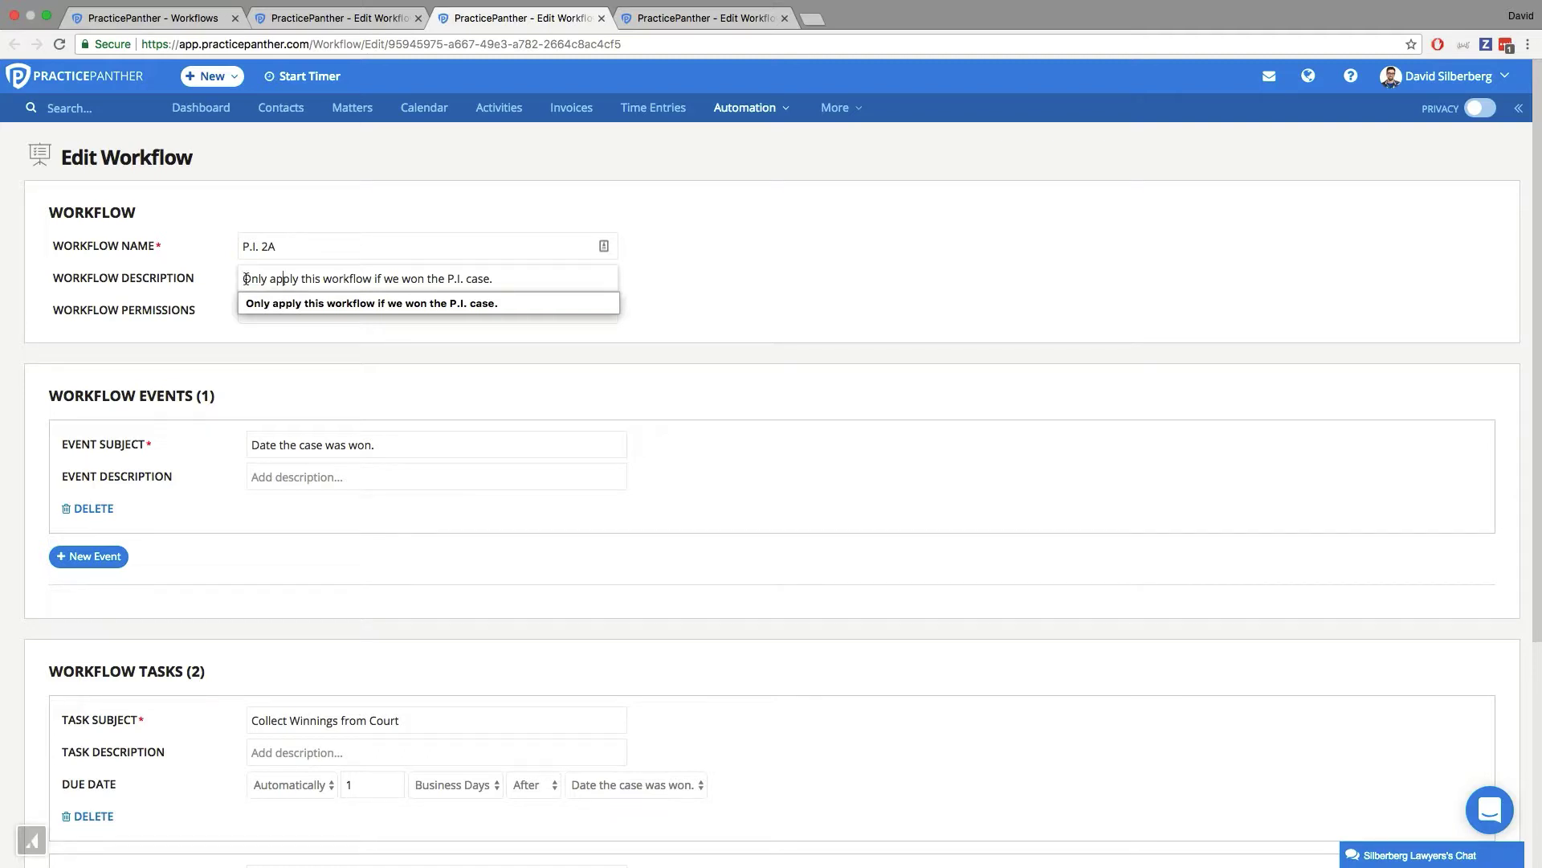
{"action": "left_click_drag", "start_coordinate": [245, 278], "coordinate": [511, 272]}
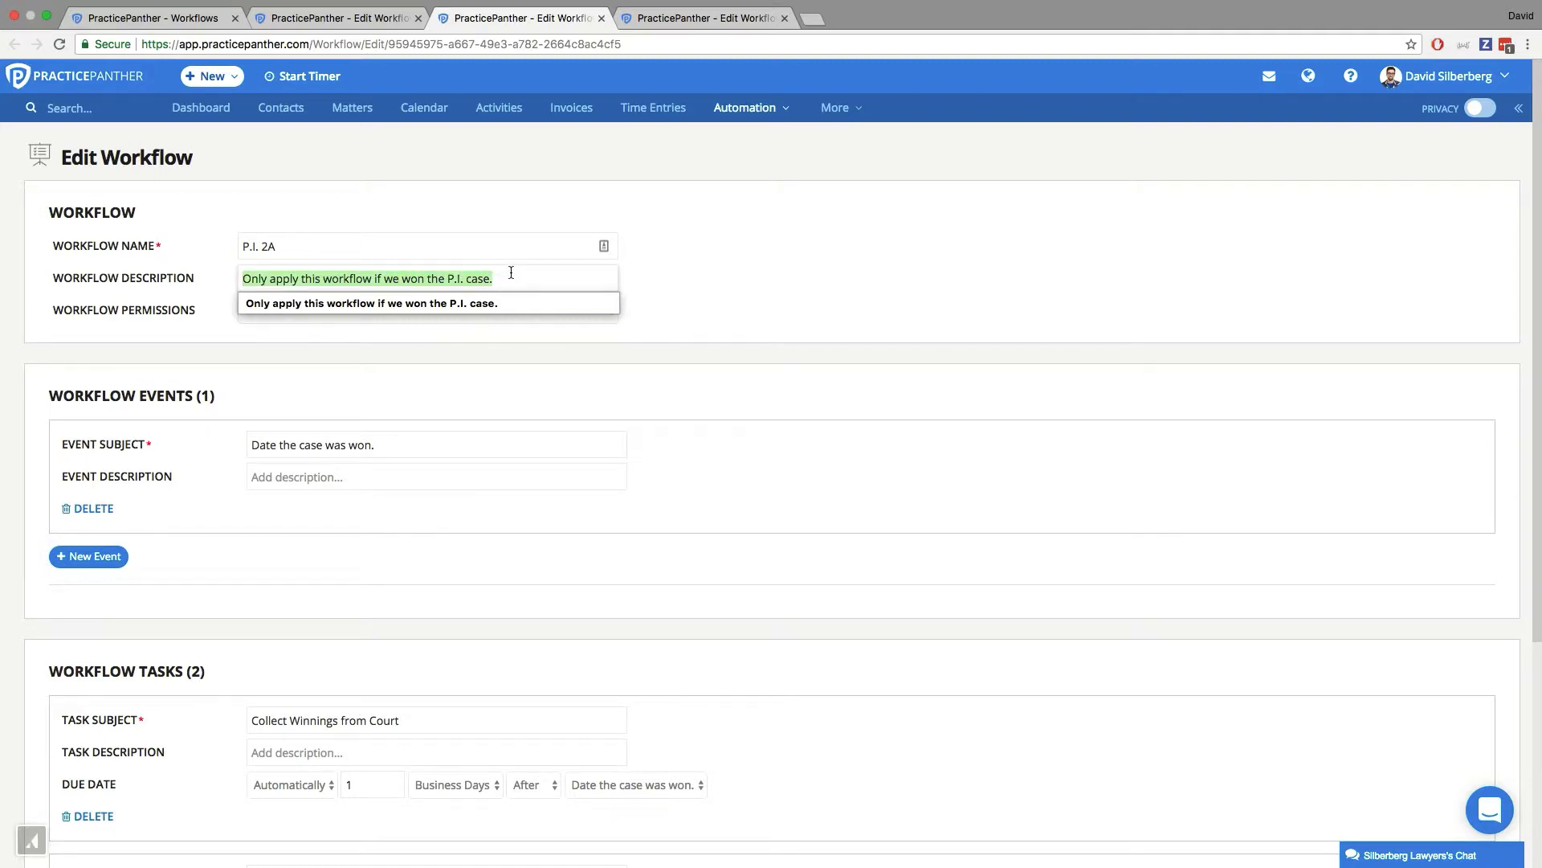
{"action": "left_click", "coordinate": [613, 363]}
{"action": "scroll", "coordinate": [633, 369], "scroll_direction": "down", "scroll_amount": 1}
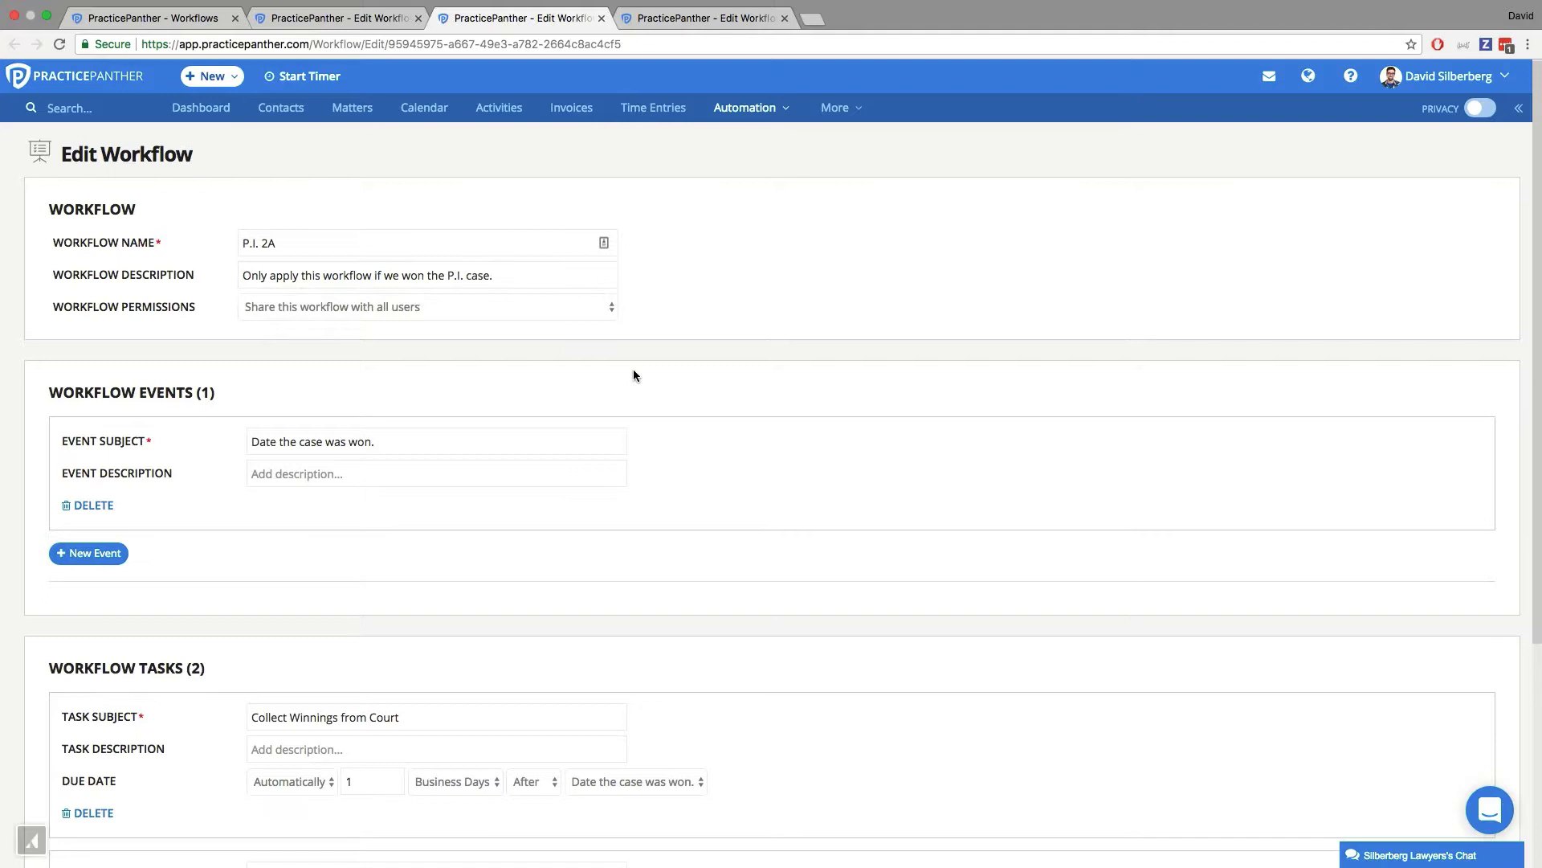
{"action": "scroll", "coordinate": [633, 373], "scroll_direction": "down", "scroll_amount": 1}
{"action": "left_click", "coordinate": [404, 410]}
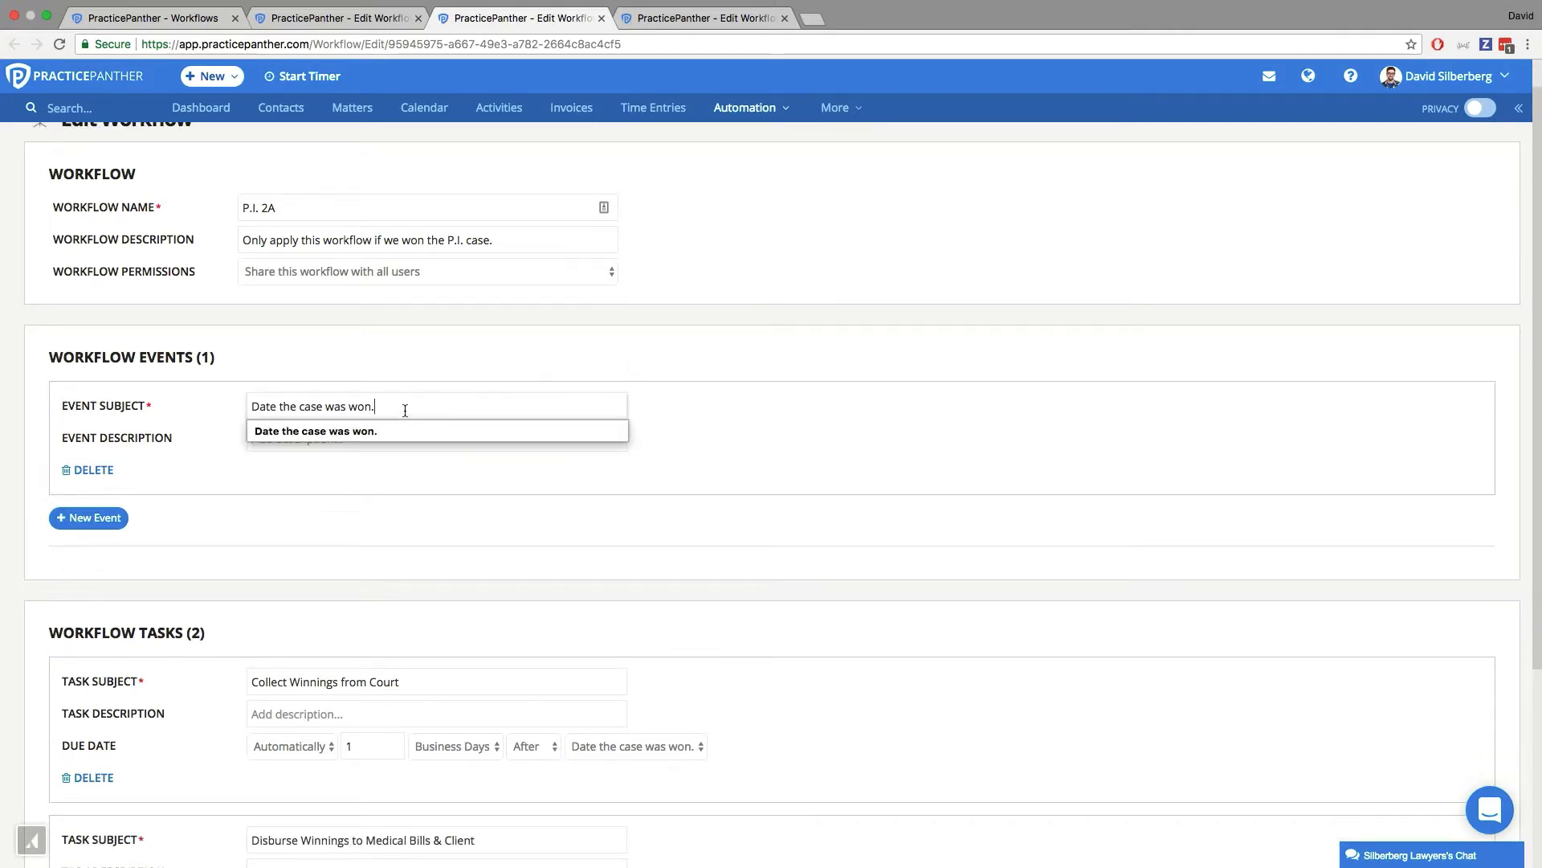
{"action": "left_click_drag", "start_coordinate": [405, 410], "coordinate": [243, 408]}
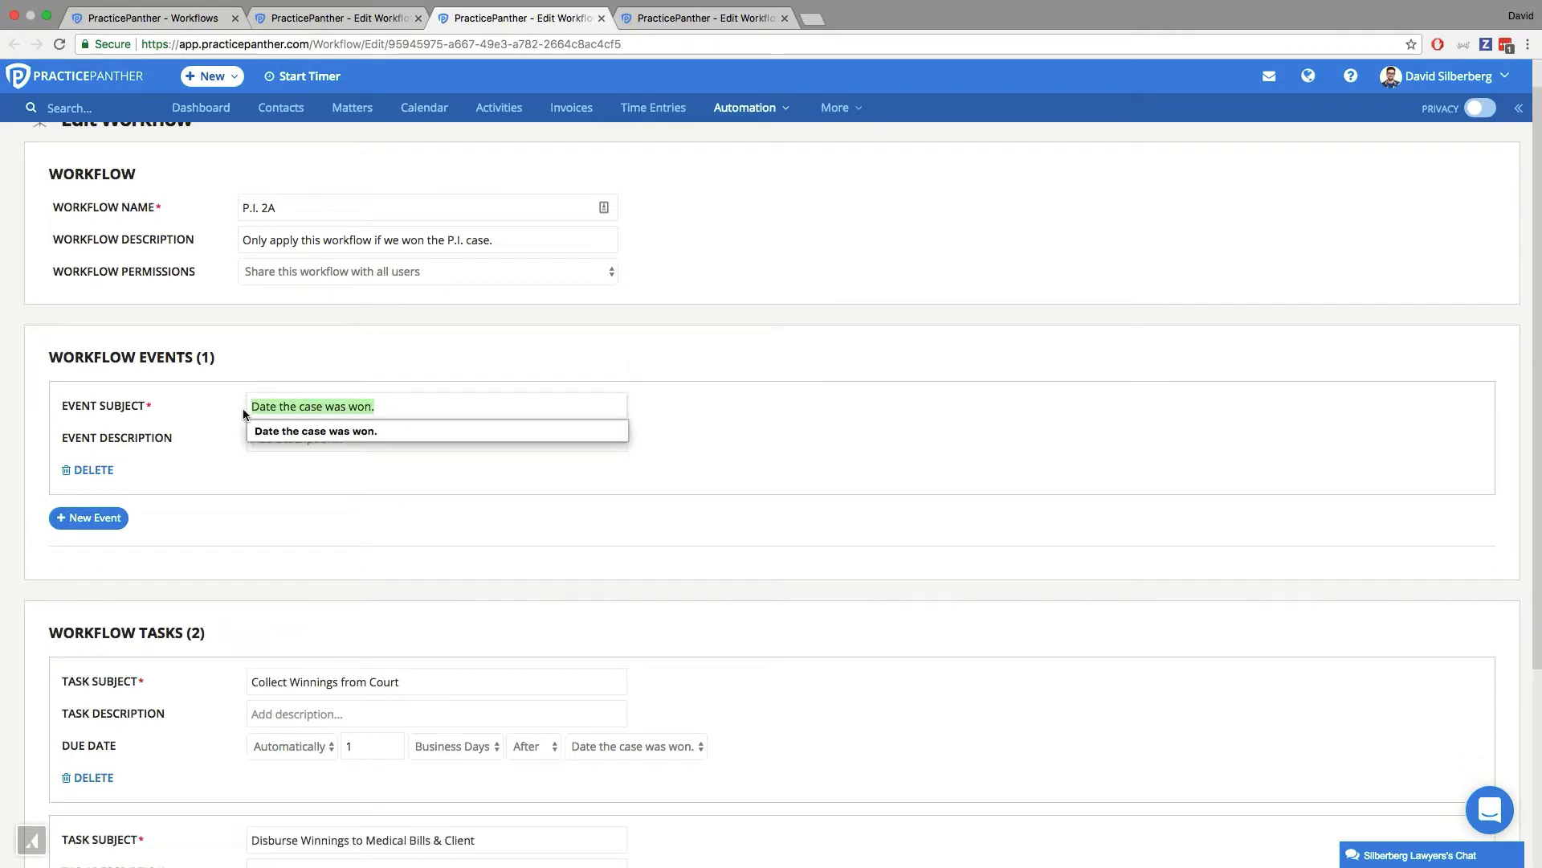
{"action": "left_click", "coordinate": [330, 359]}
{"action": "scroll", "coordinate": [723, 361], "scroll_direction": "down", "scroll_amount": 4}
{"action": "scroll", "coordinate": [760, 374], "scroll_direction": "down", "scroll_amount": 2}
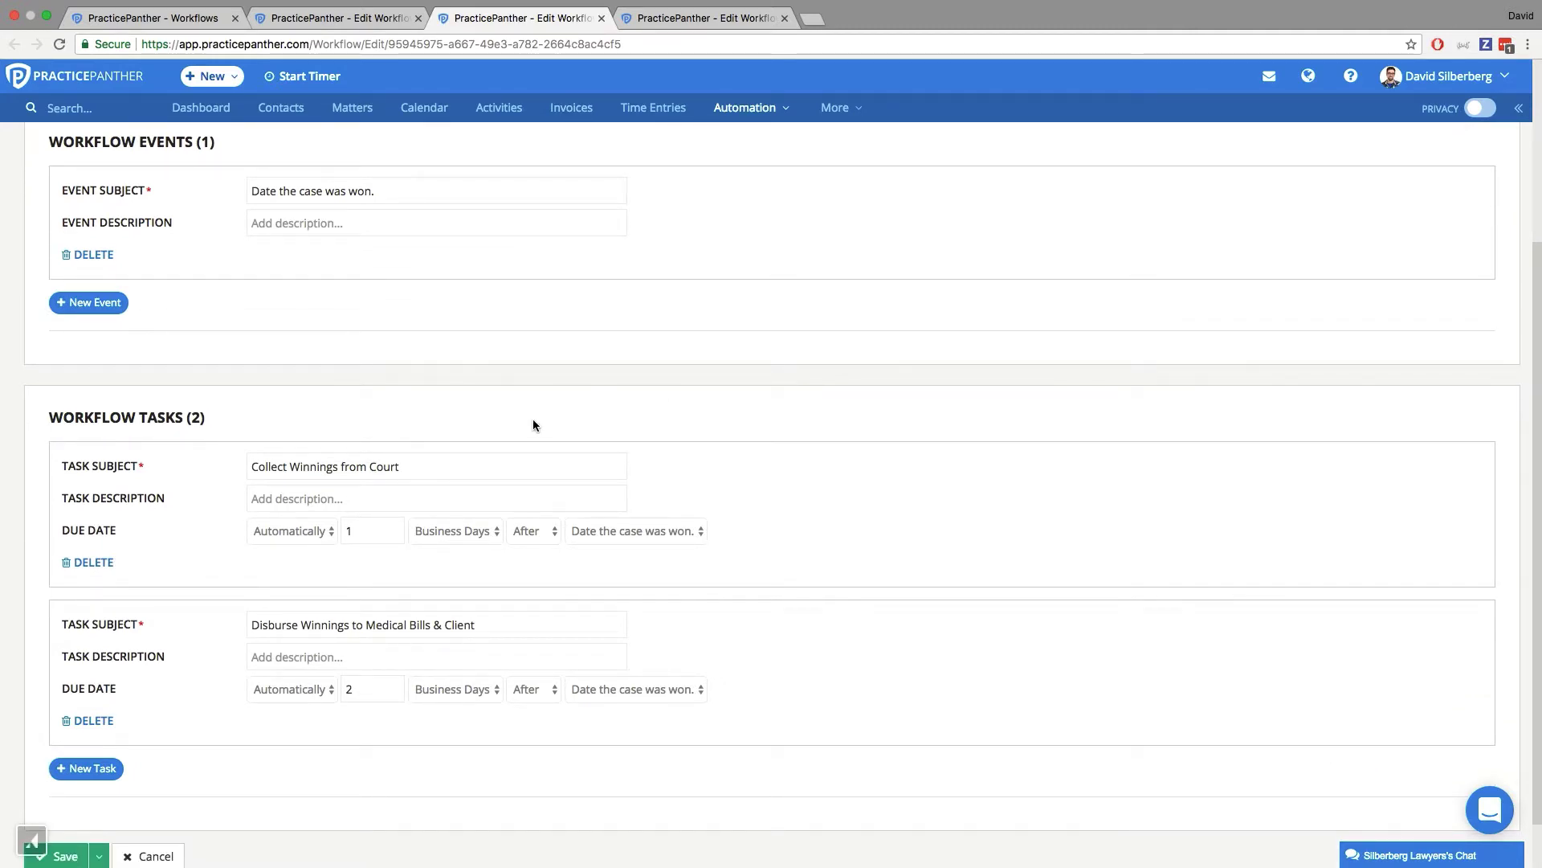
{"action": "left_click_drag", "start_coordinate": [442, 465], "coordinate": [240, 464]}
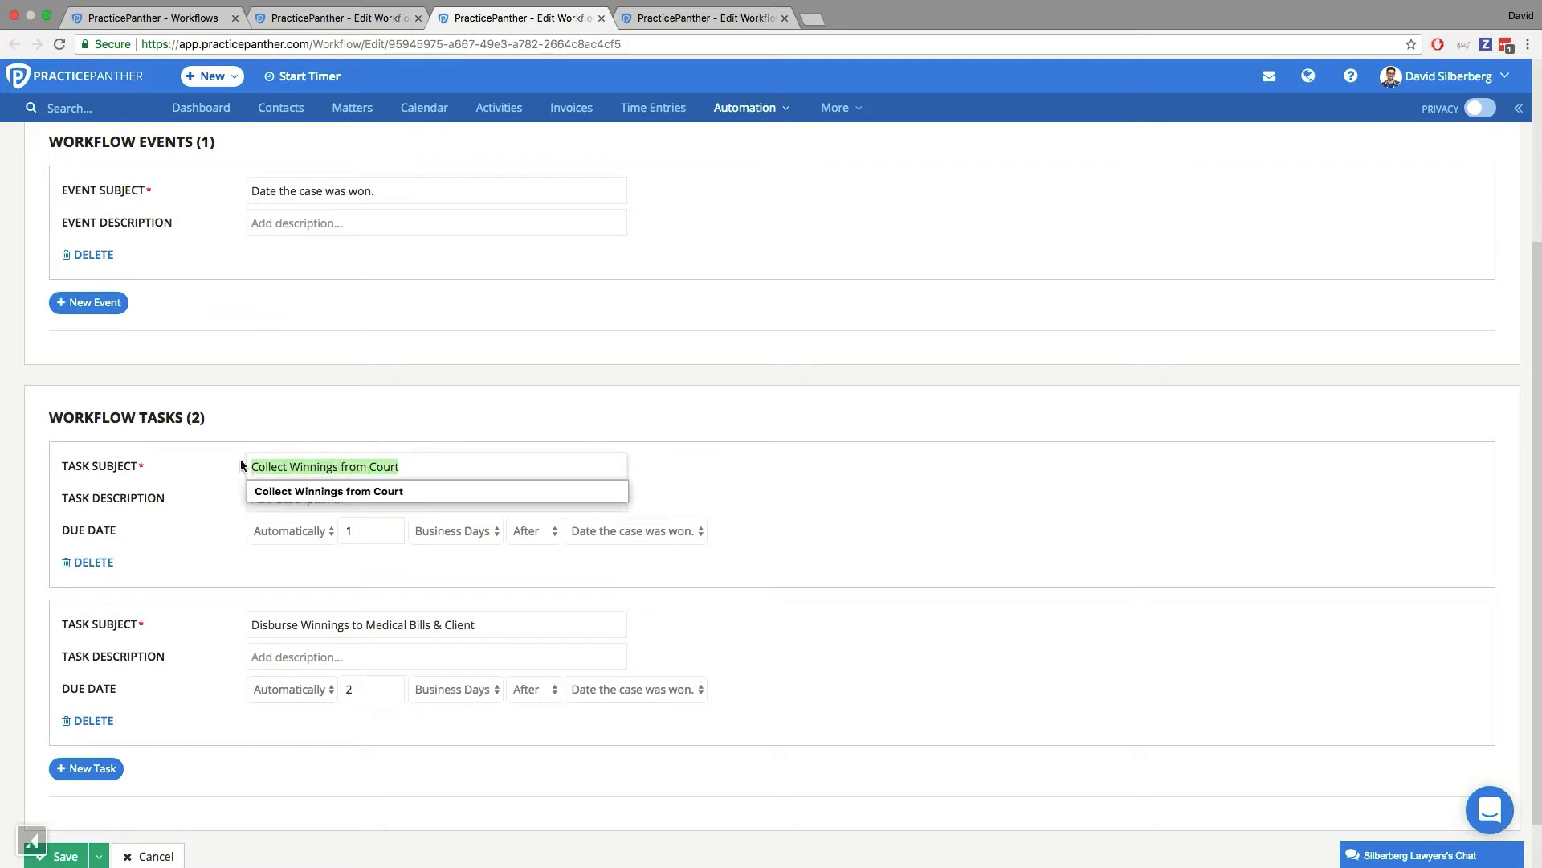
{"action": "left_click", "coordinate": [293, 416]}
{"action": "left_click", "coordinate": [492, 626]}
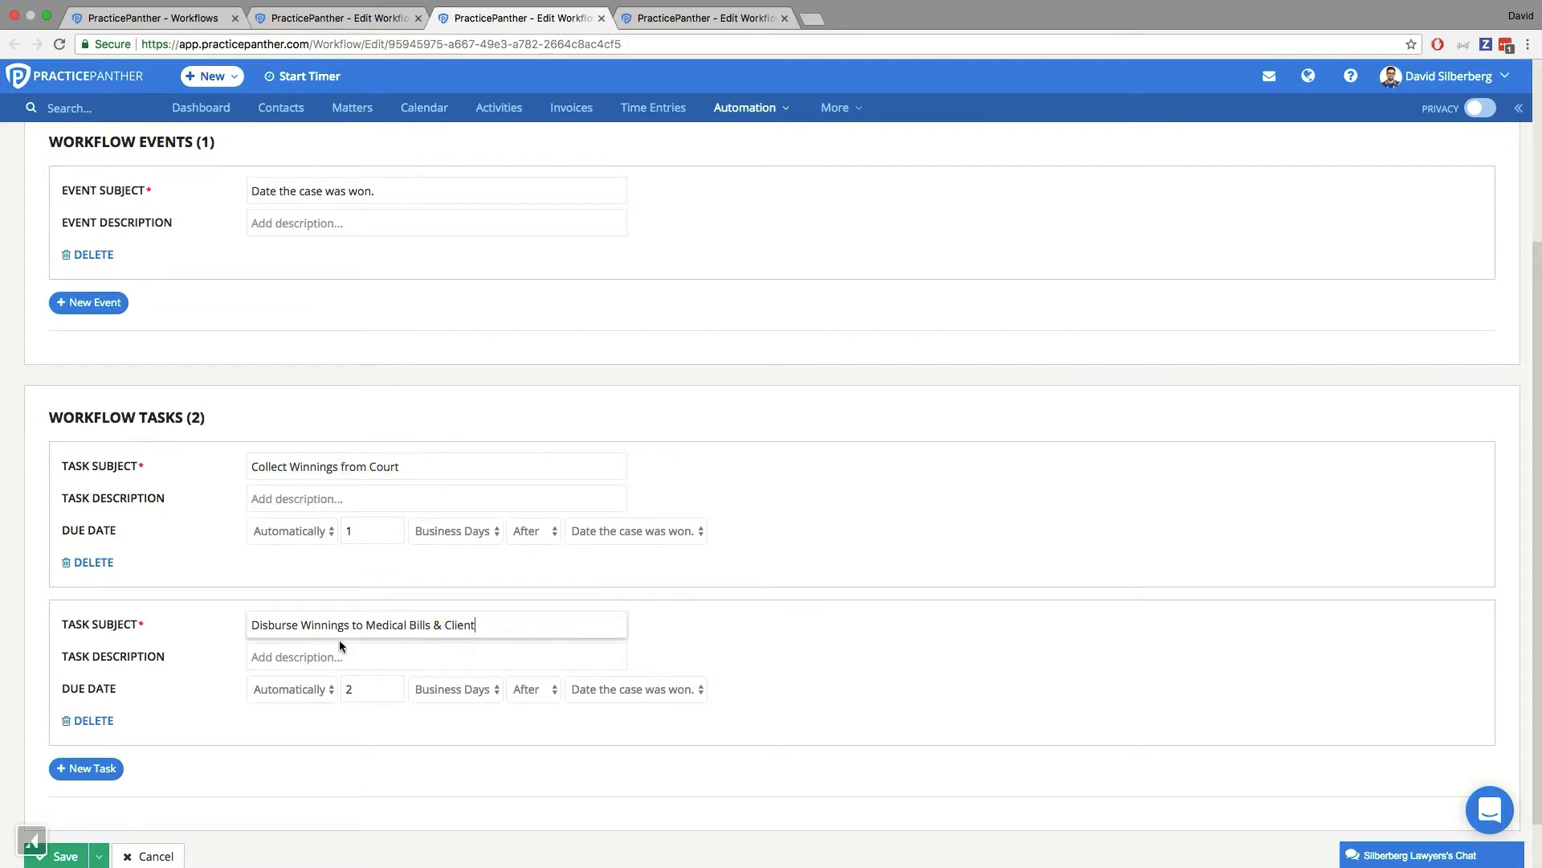
{"action": "left_click", "coordinate": [720, 619]}
{"action": "scroll", "coordinate": [717, 603], "scroll_direction": "down", "scroll_amount": 1}
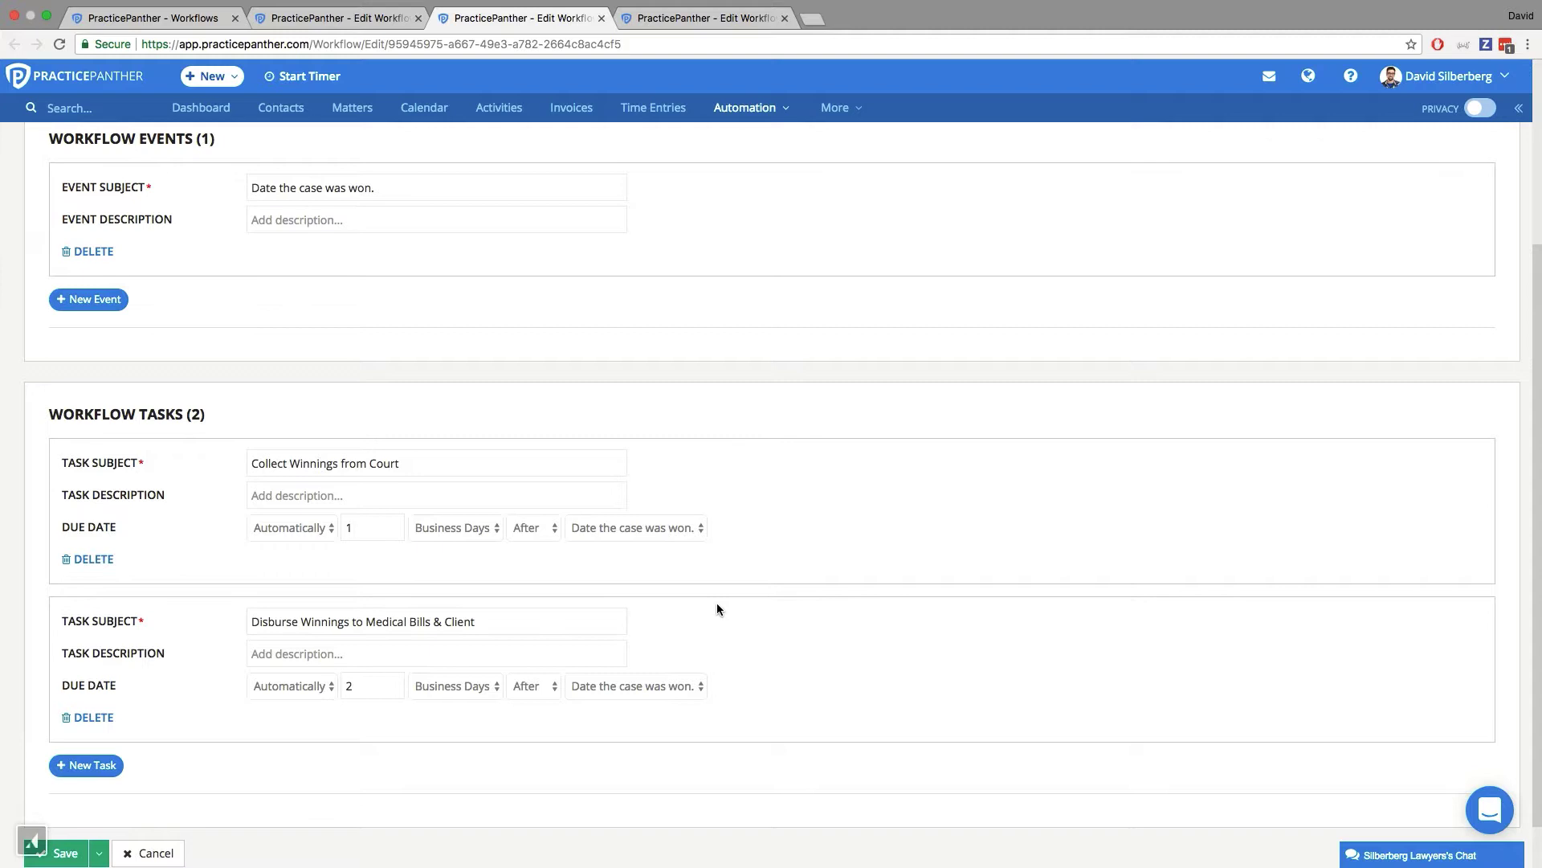
{"action": "scroll", "coordinate": [718, 609], "scroll_direction": "down", "scroll_amount": 1}
{"action": "scroll", "coordinate": [717, 608], "scroll_direction": "down", "scroll_amount": 1}
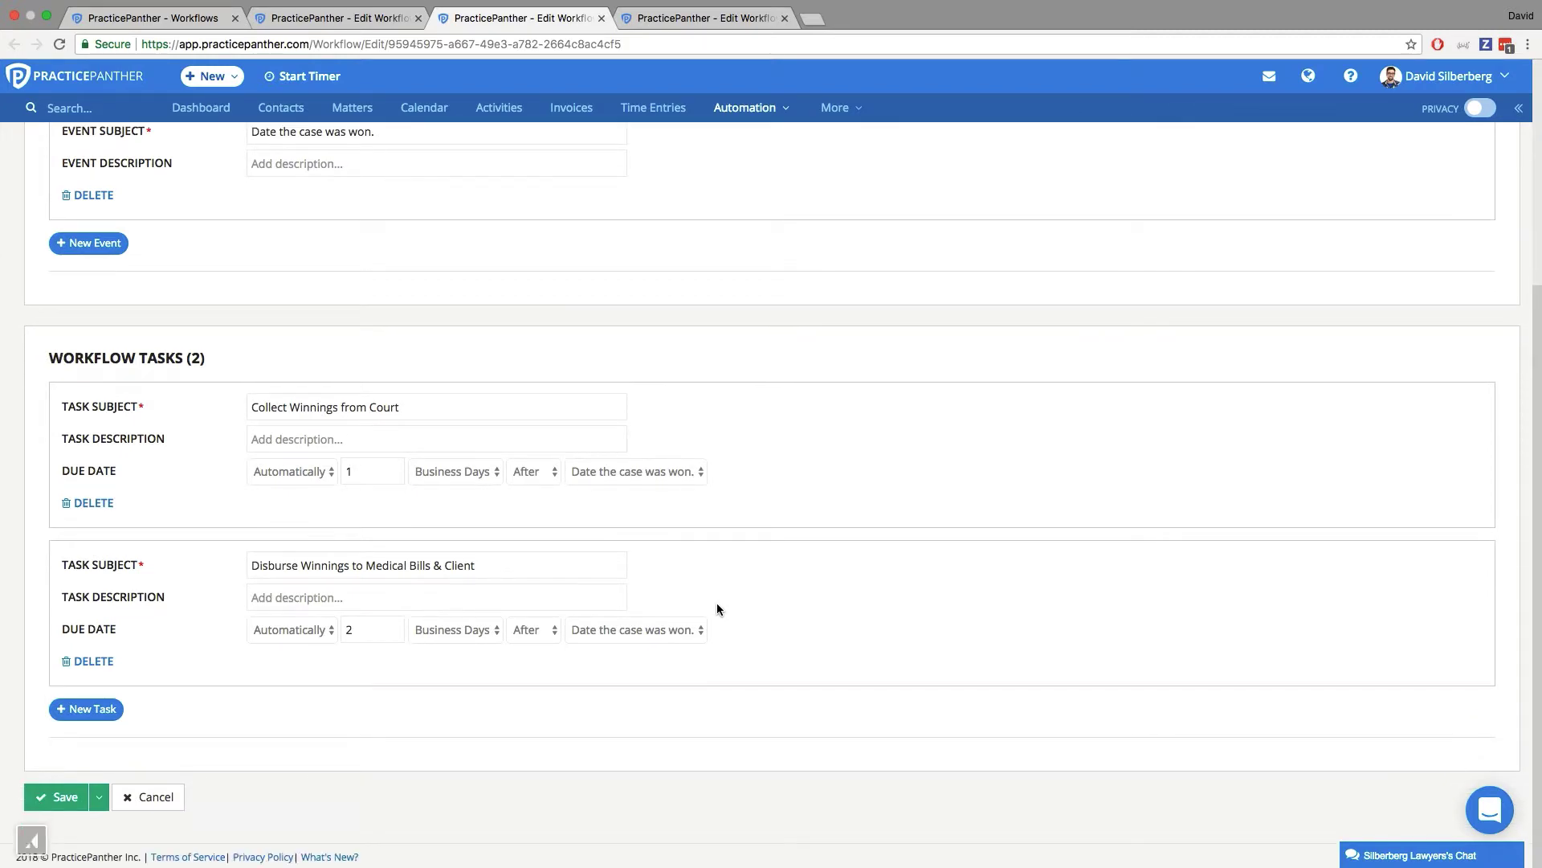
{"action": "left_click", "coordinate": [689, 21]}
{"action": "left_click", "coordinate": [424, 441]}
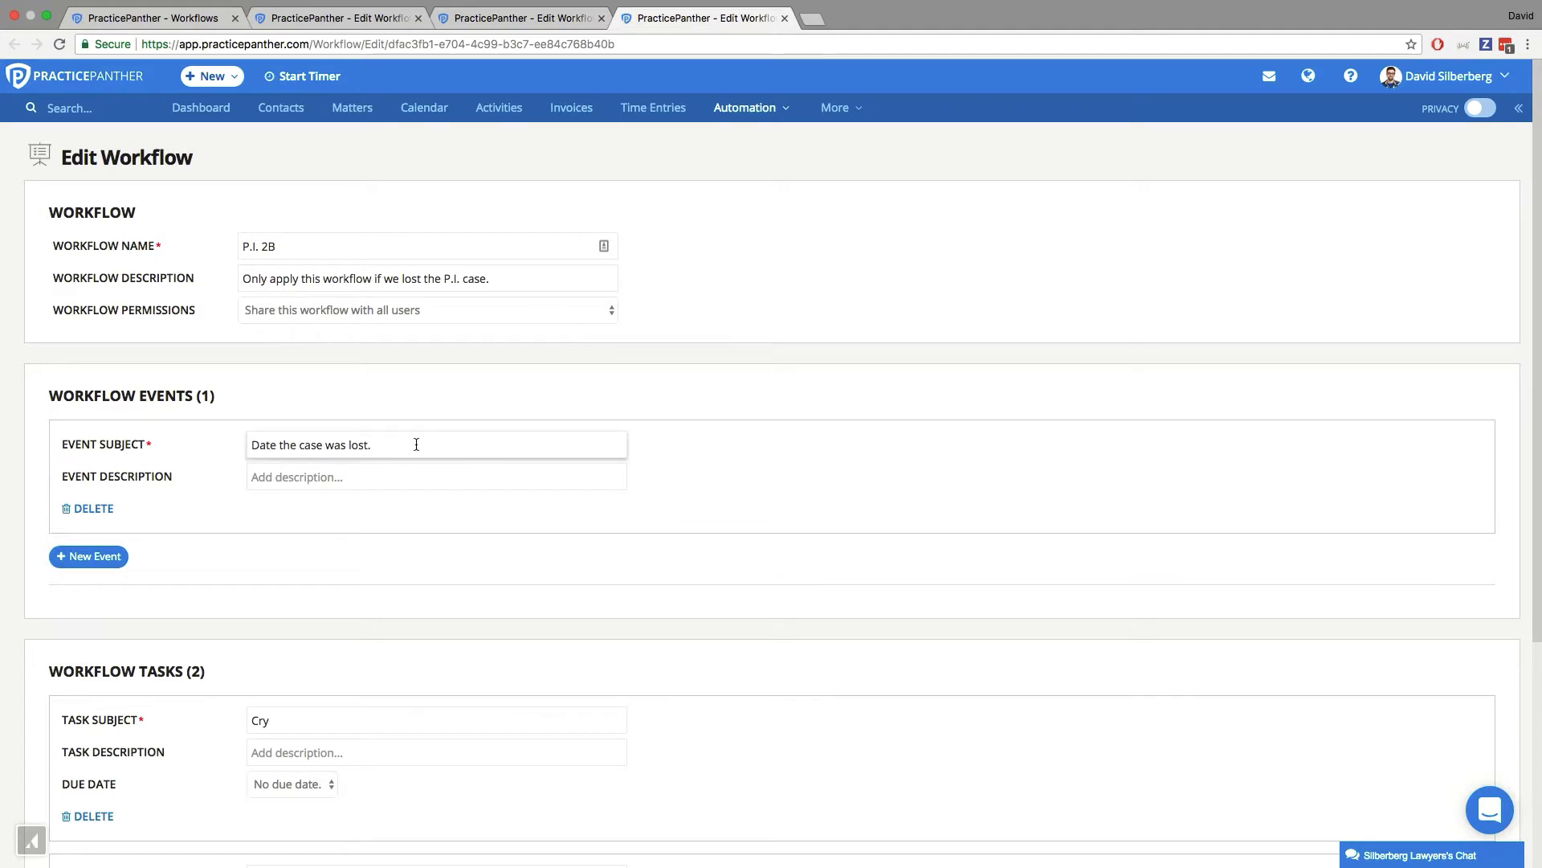
{"action": "left_click_drag", "start_coordinate": [367, 444], "coordinate": [238, 450]}
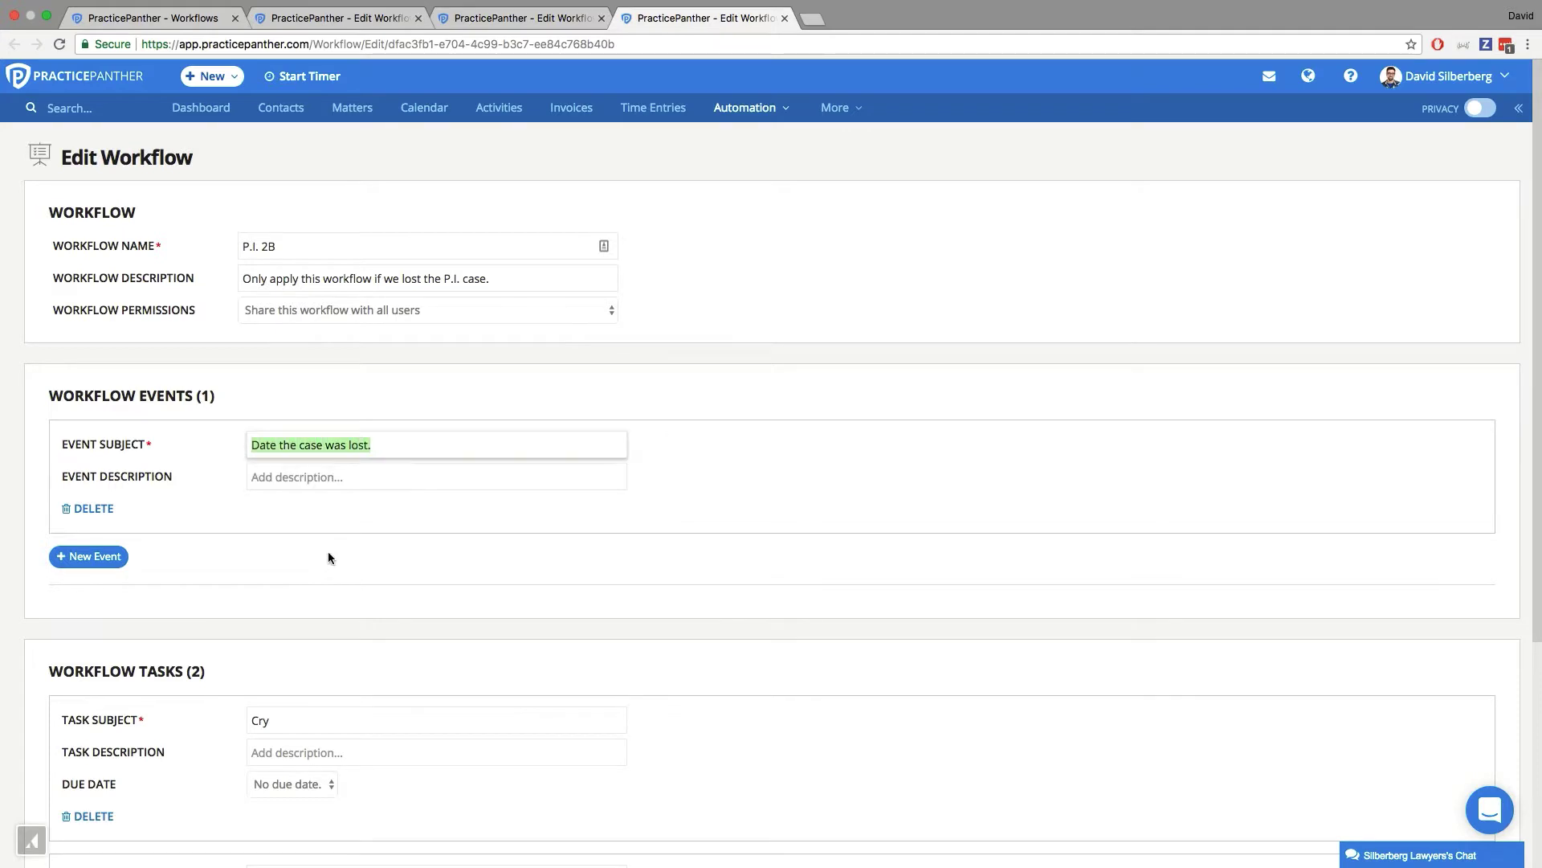
{"action": "scroll", "coordinate": [327, 553], "scroll_direction": "down", "scroll_amount": 5}
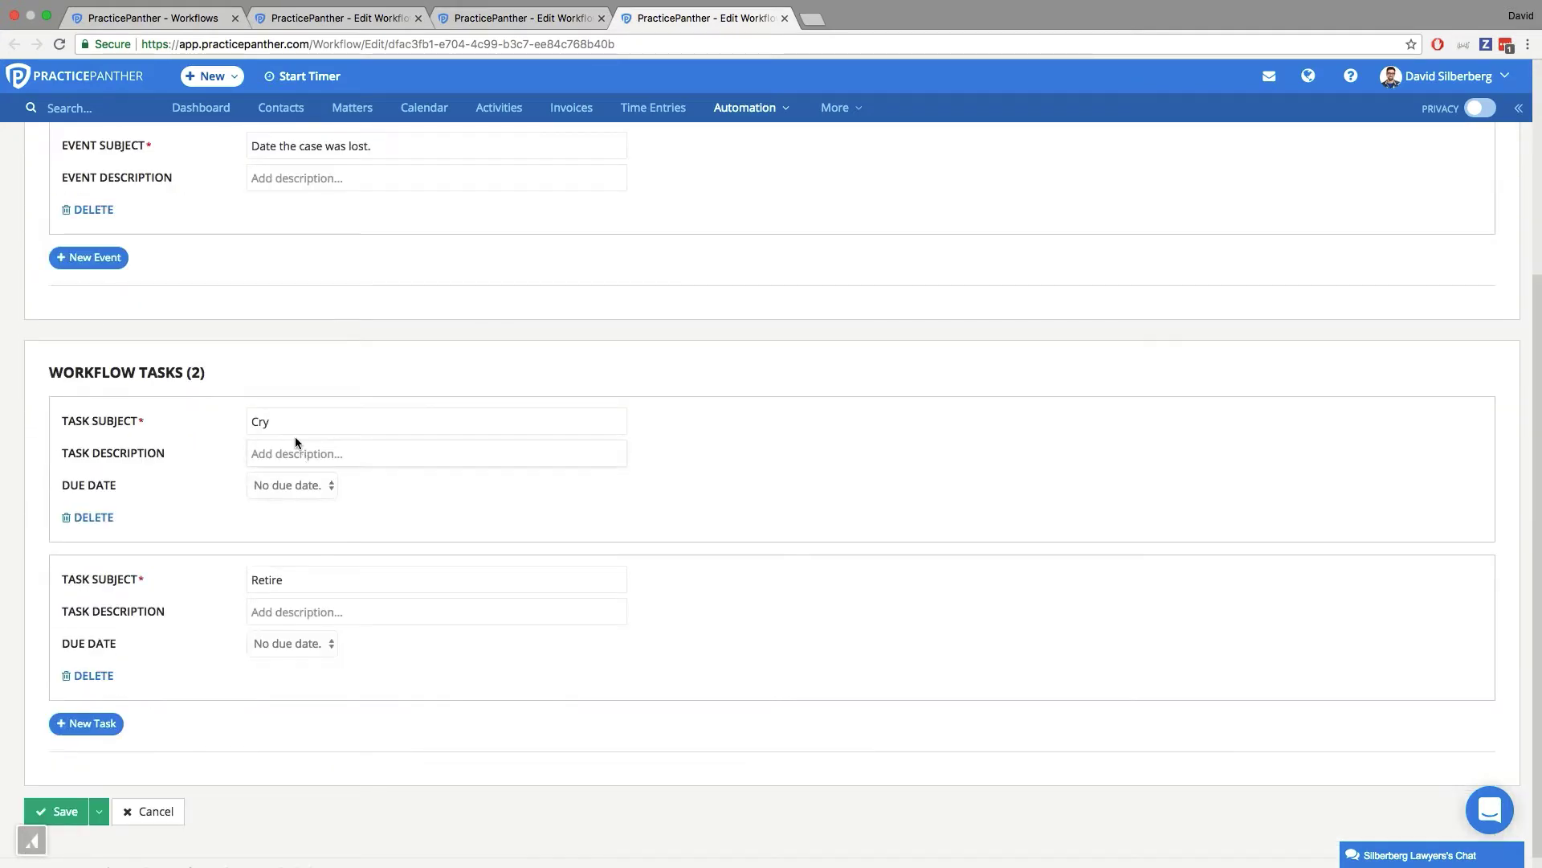
{"action": "left_click", "coordinate": [296, 425]}
{"action": "left_click", "coordinate": [300, 572]}
{"action": "left_click", "coordinate": [252, 541]}
{"action": "scroll", "coordinate": [451, 361], "scroll_direction": "up", "scroll_amount": 5}
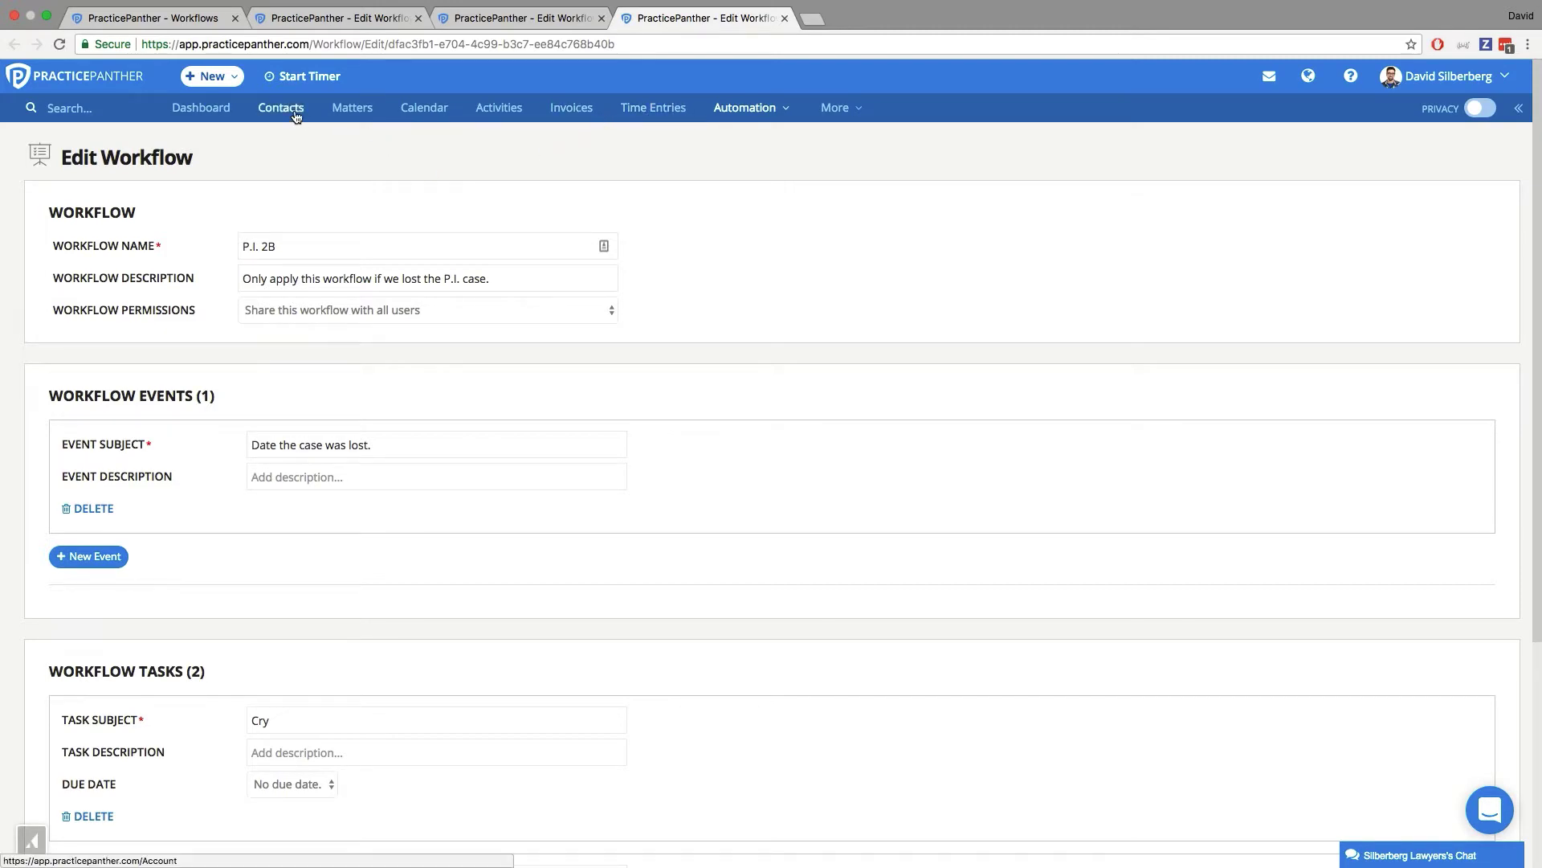
- Open matter 7 - Sam vs Fung from the Matters list and show its + New menu
{"action": "left_click", "coordinate": [352, 108]}
{"action": "scroll", "coordinate": [333, 554], "scroll_direction": "down", "scroll_amount": 5}
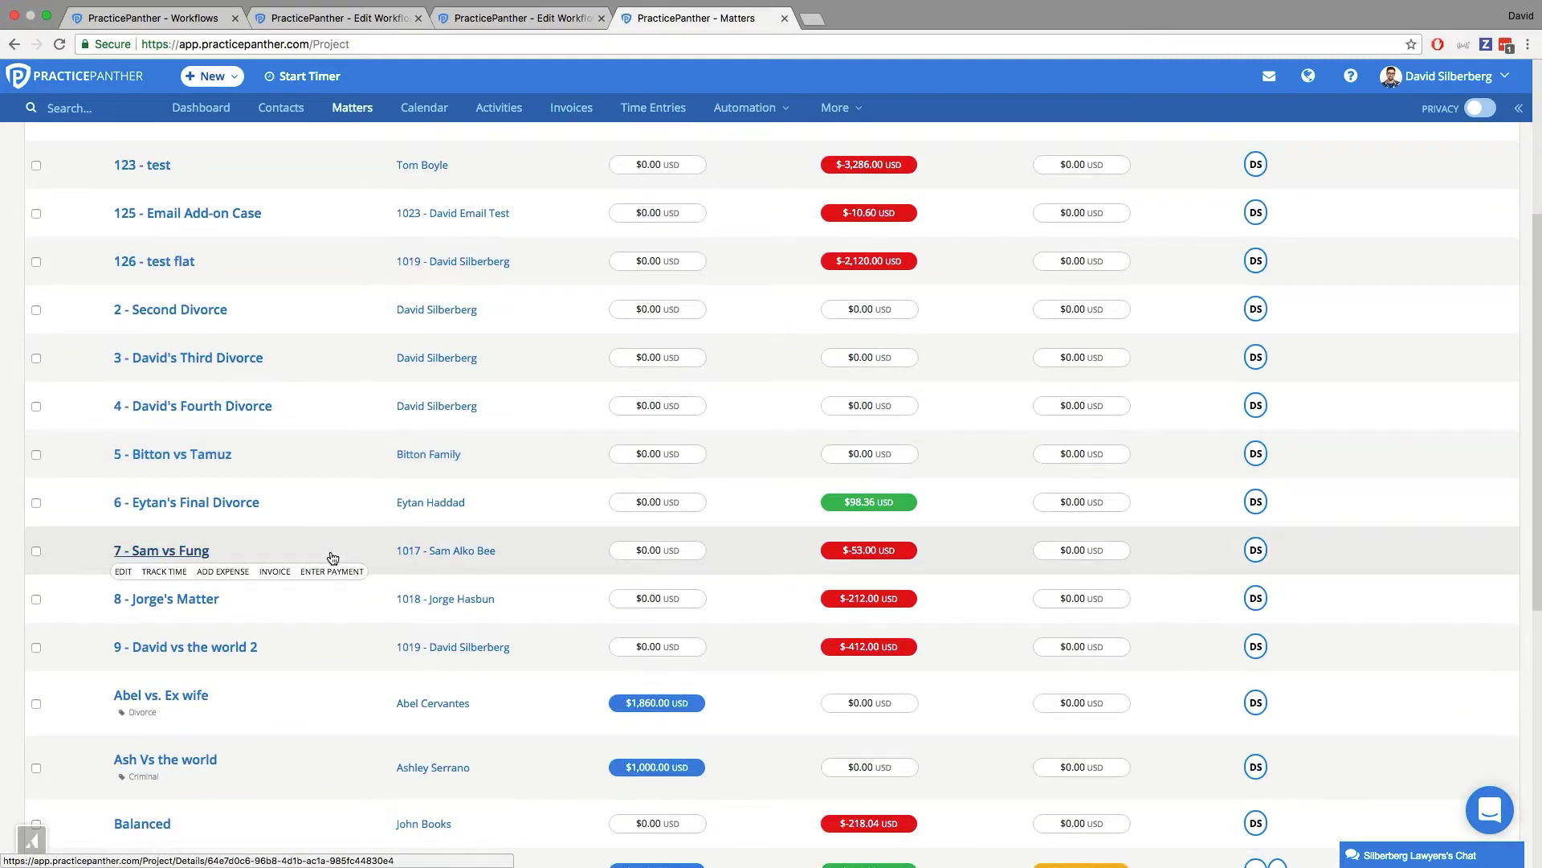
{"action": "left_click", "coordinate": [269, 566]}
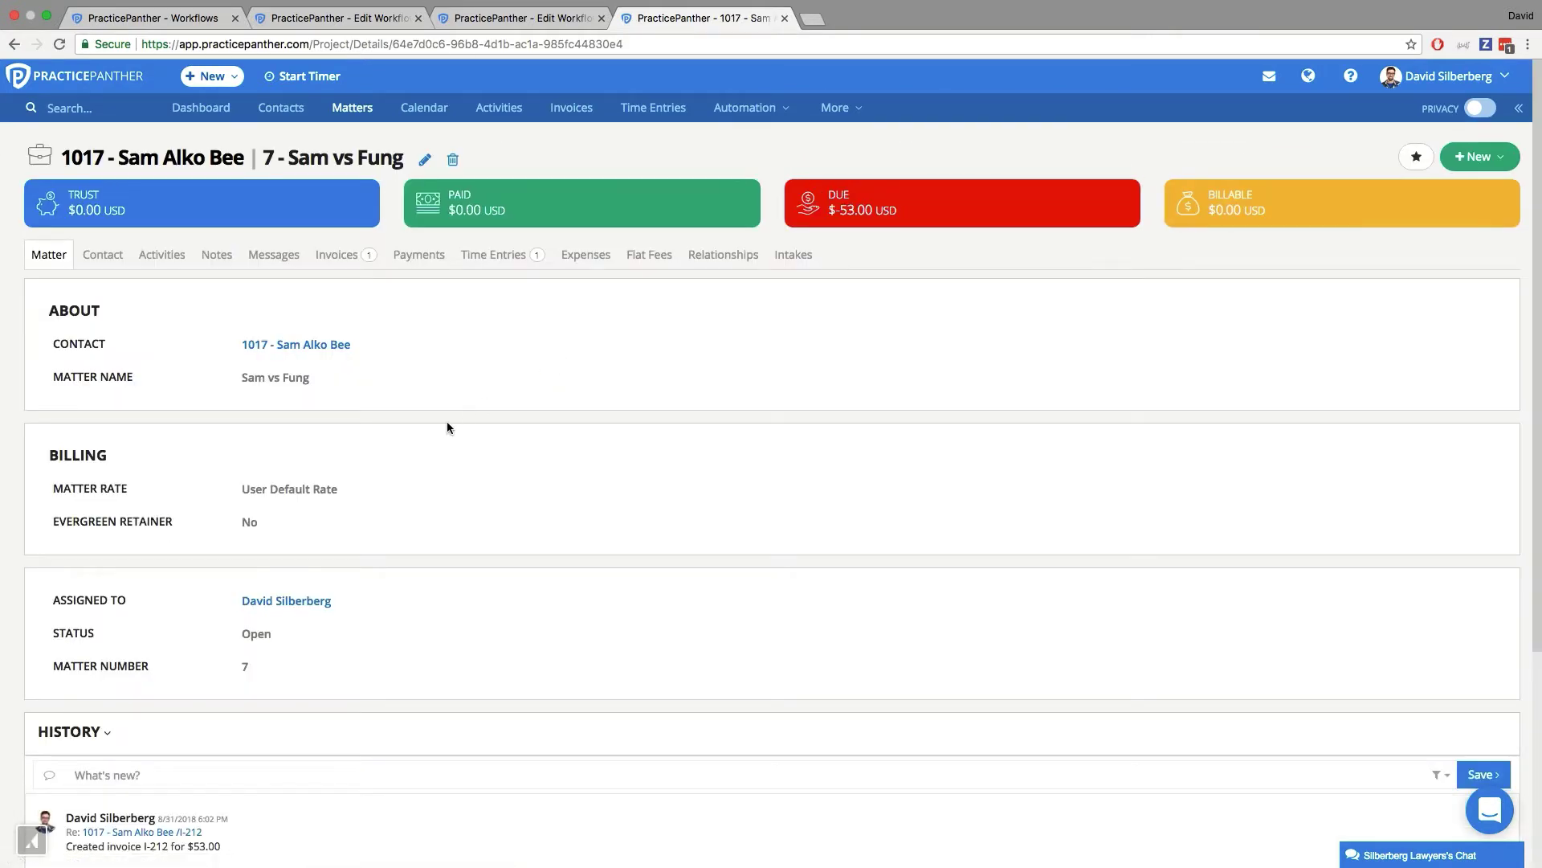
{"action": "left_click", "coordinate": [1496, 168]}
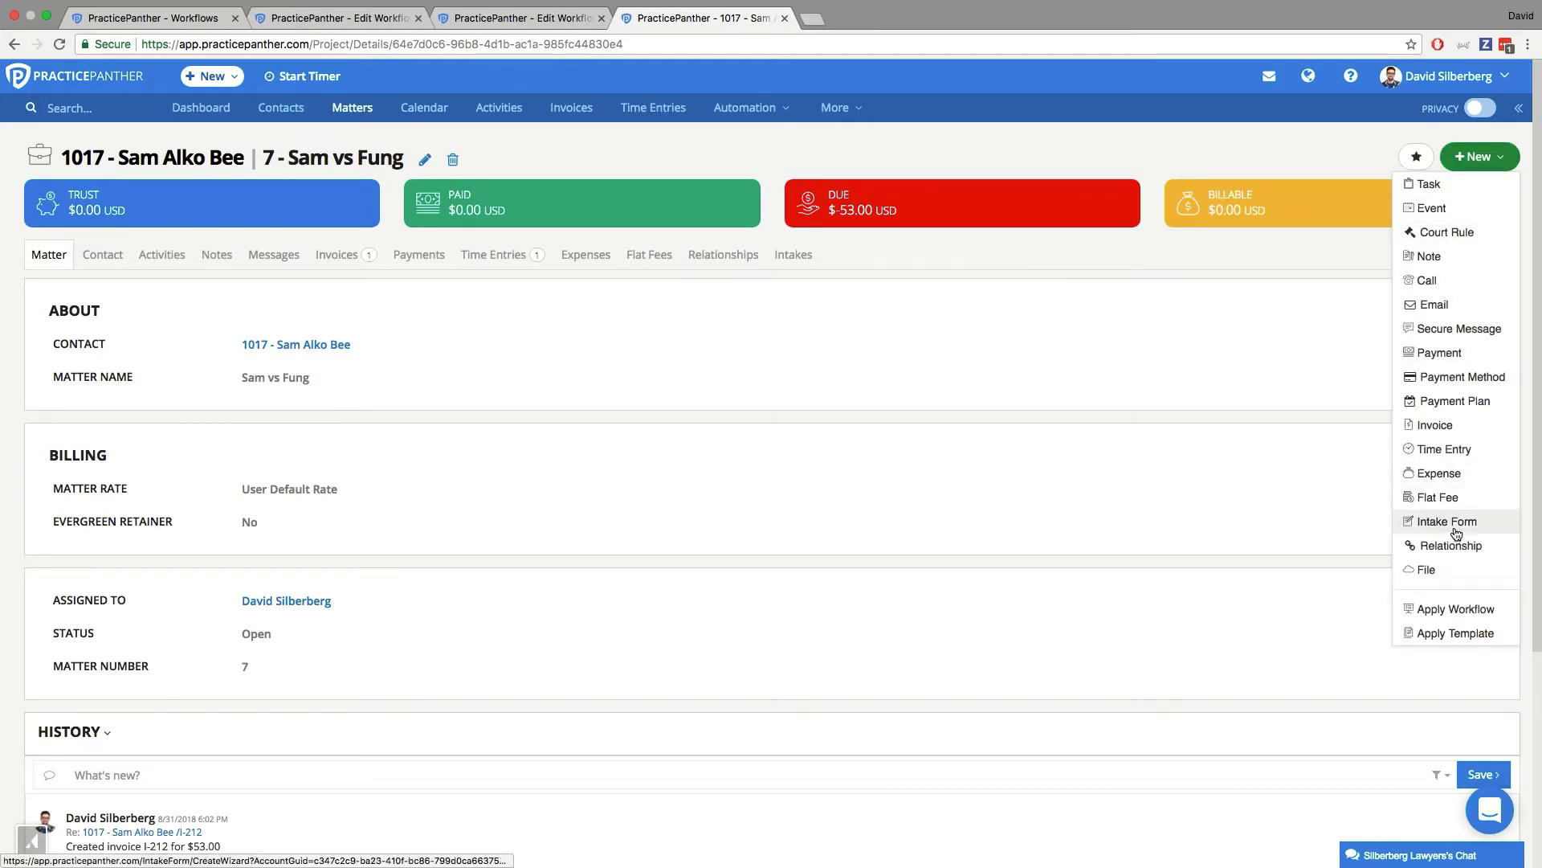
- Choose Apply Workflow for matter 7, select P.I. 1 and apply it
{"action": "left_click", "coordinate": [1455, 609]}
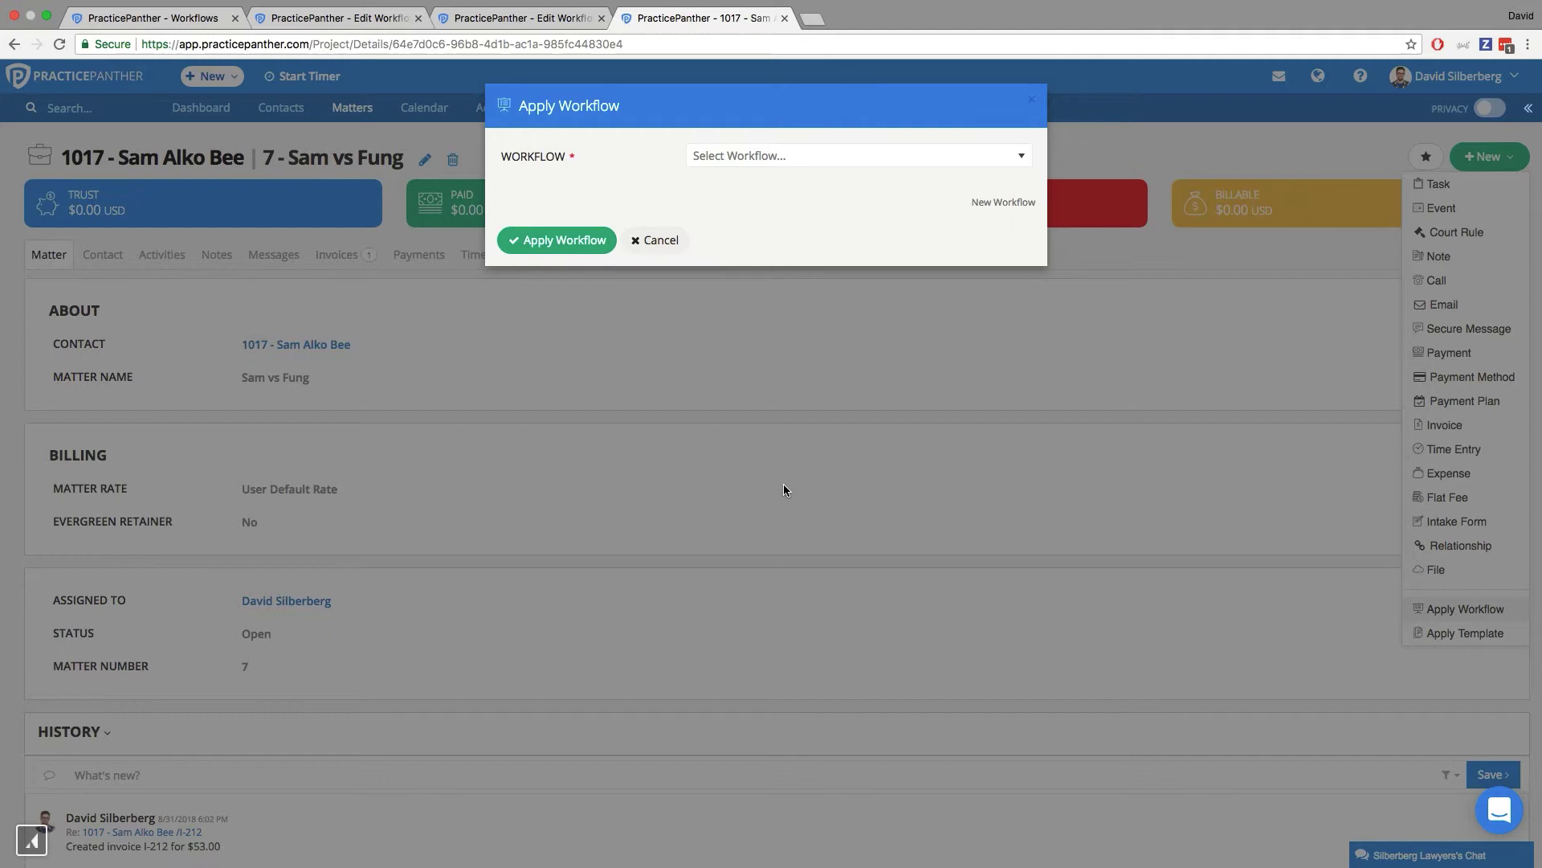
{"action": "left_click", "coordinate": [851, 161]}
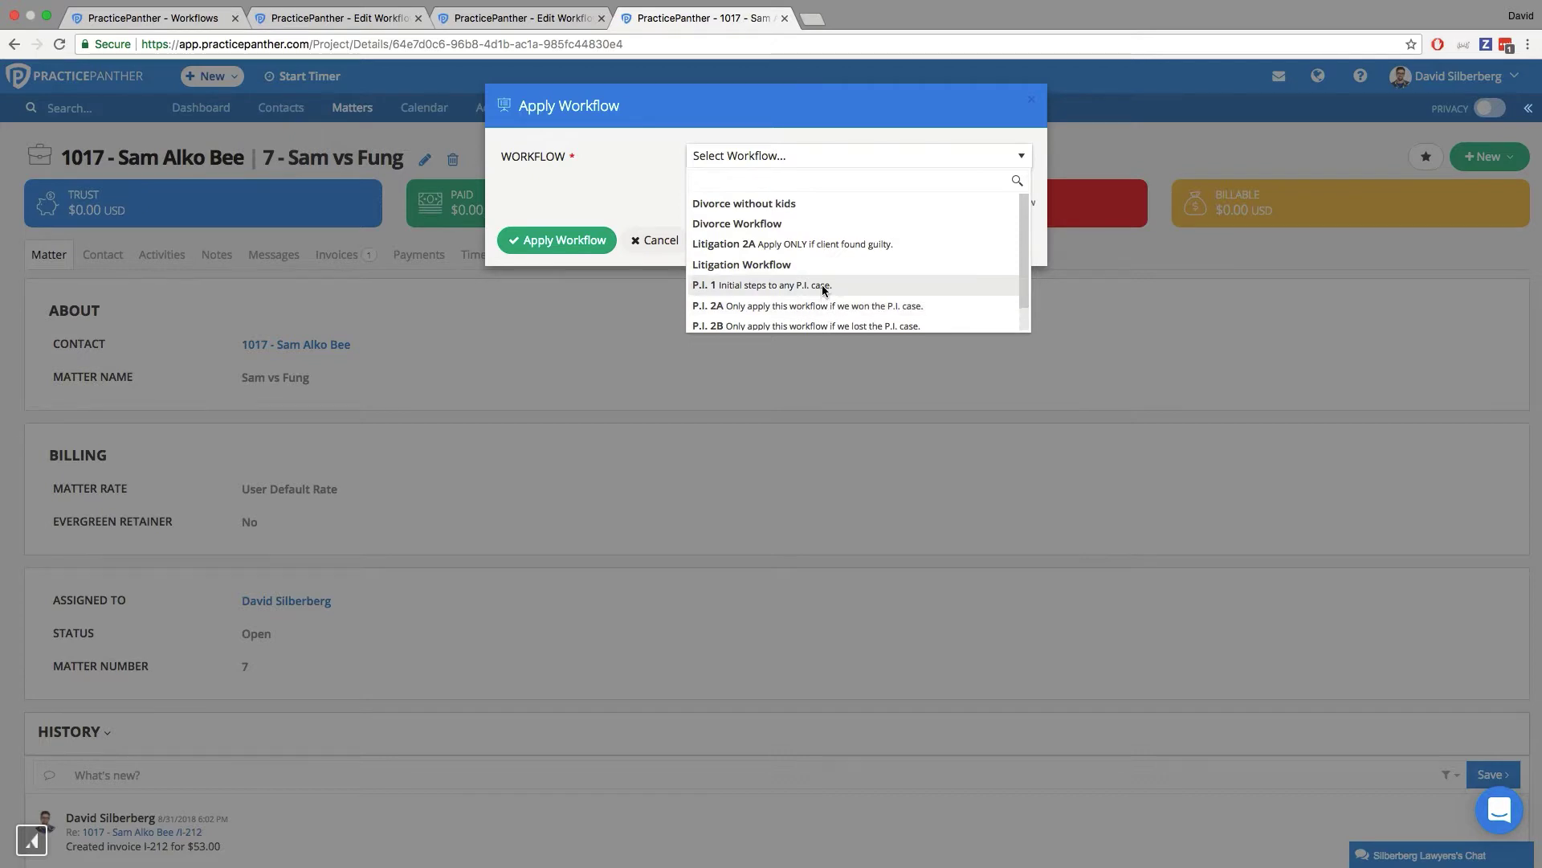
{"action": "scroll", "coordinate": [828, 290], "scroll_direction": "down", "scroll_amount": 1}
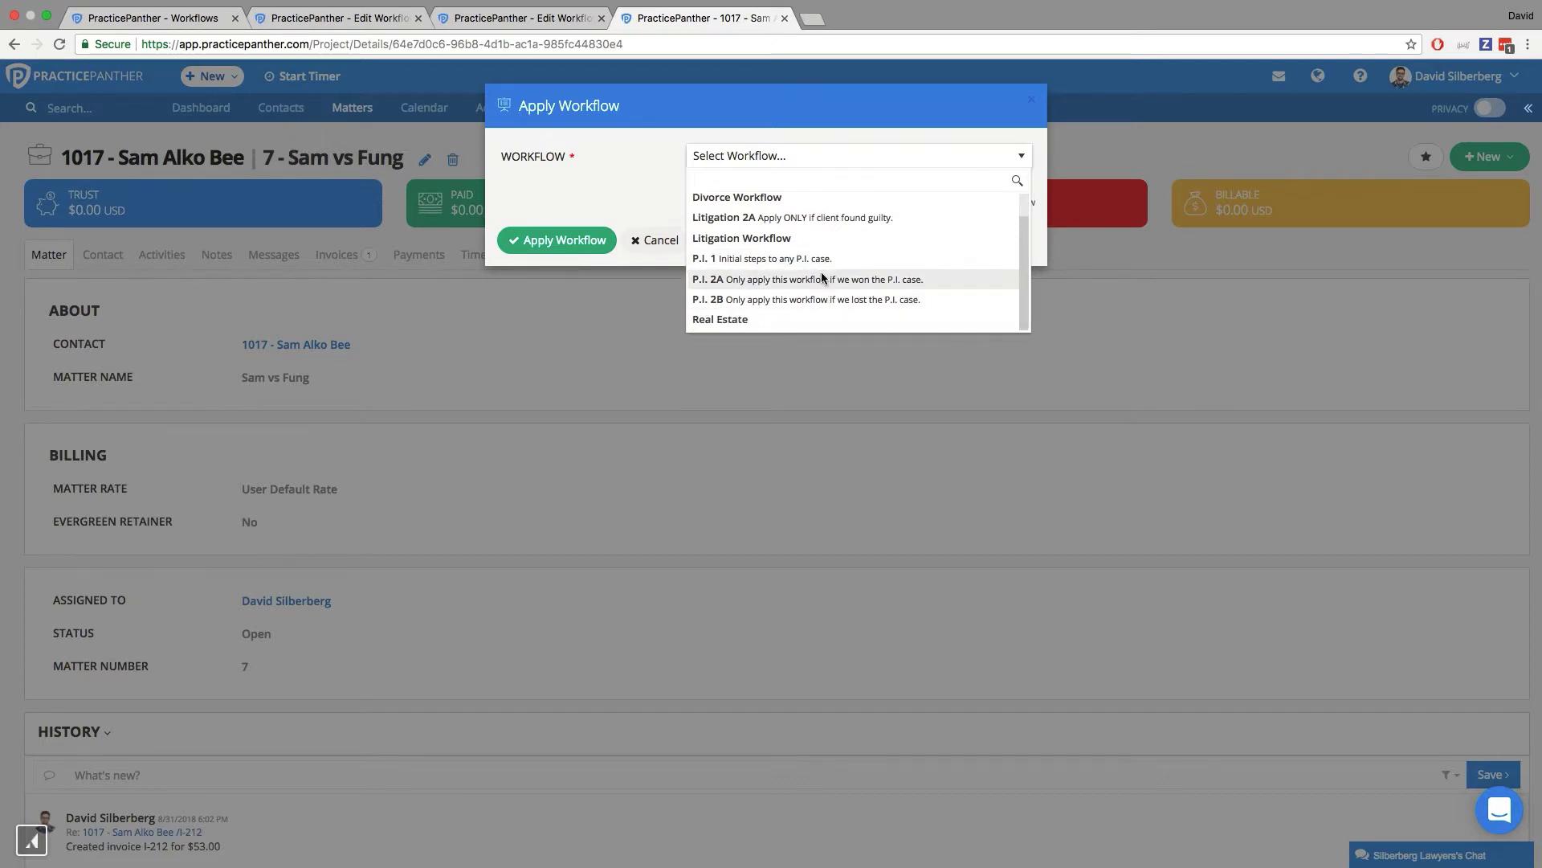
{"action": "left_click", "coordinate": [758, 258]}
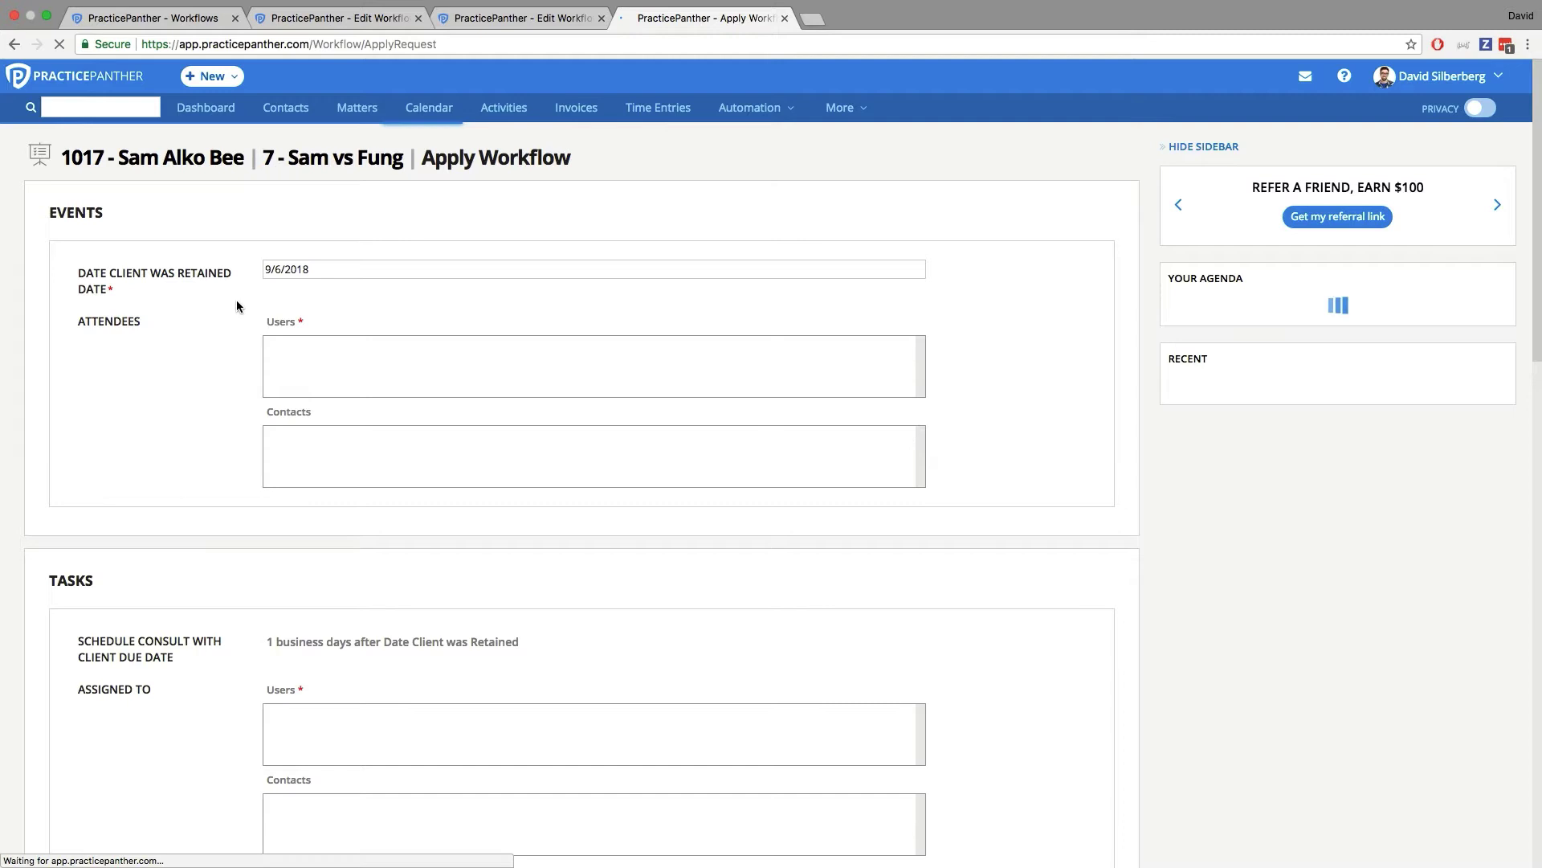
- Check the 9/6/2018 retained date and task assignees, then save the P.I. 1 workflow
{"action": "left_click", "coordinate": [266, 275]}
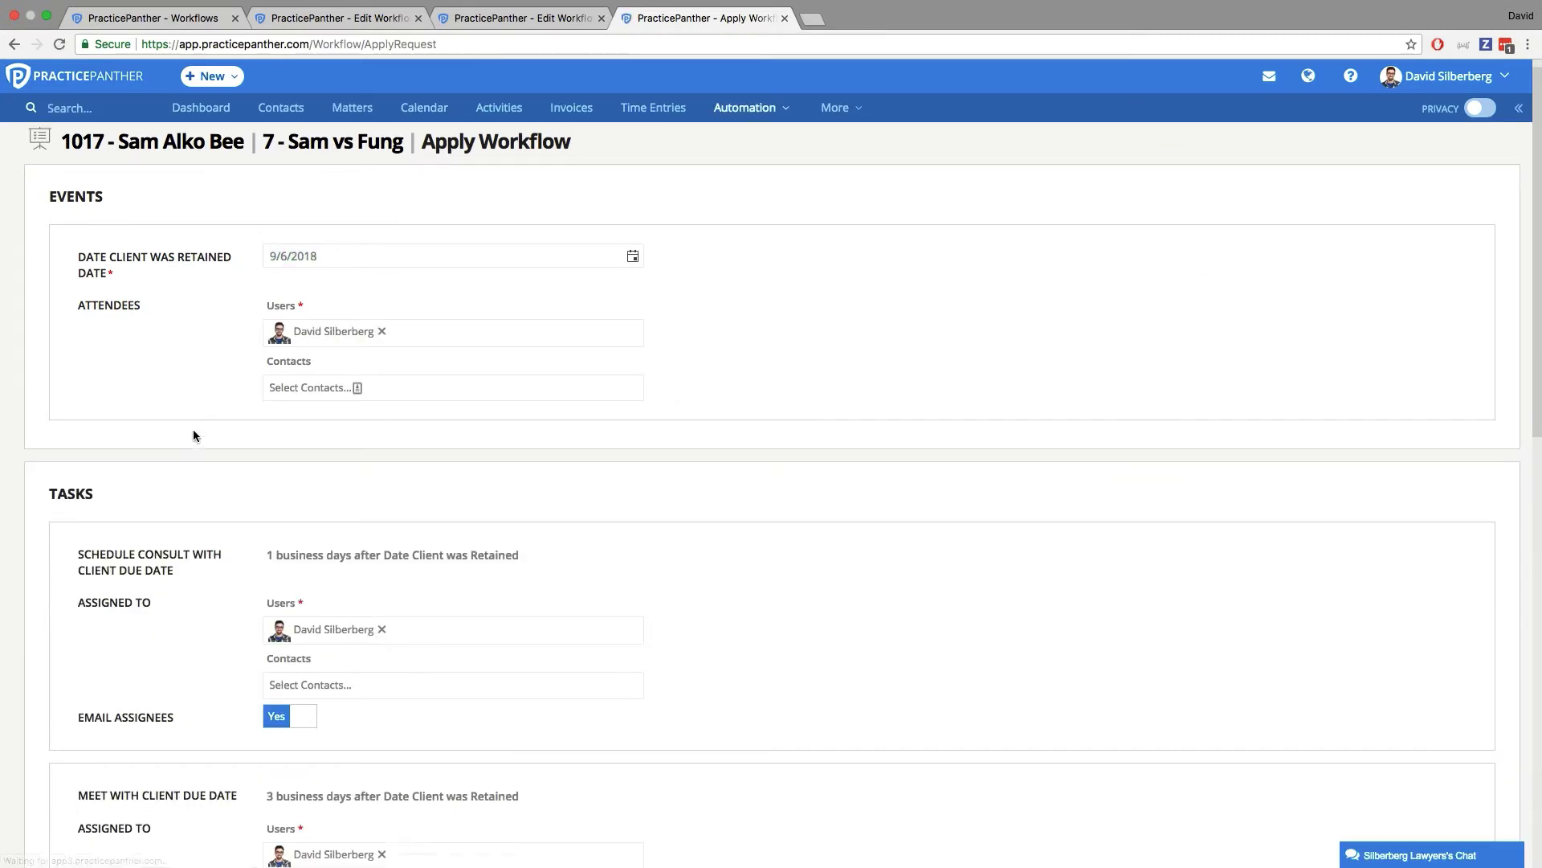
{"action": "scroll", "coordinate": [193, 436], "scroll_direction": "down", "scroll_amount": 2}
{"action": "scroll", "coordinate": [194, 435], "scroll_direction": "down", "scroll_amount": 4}
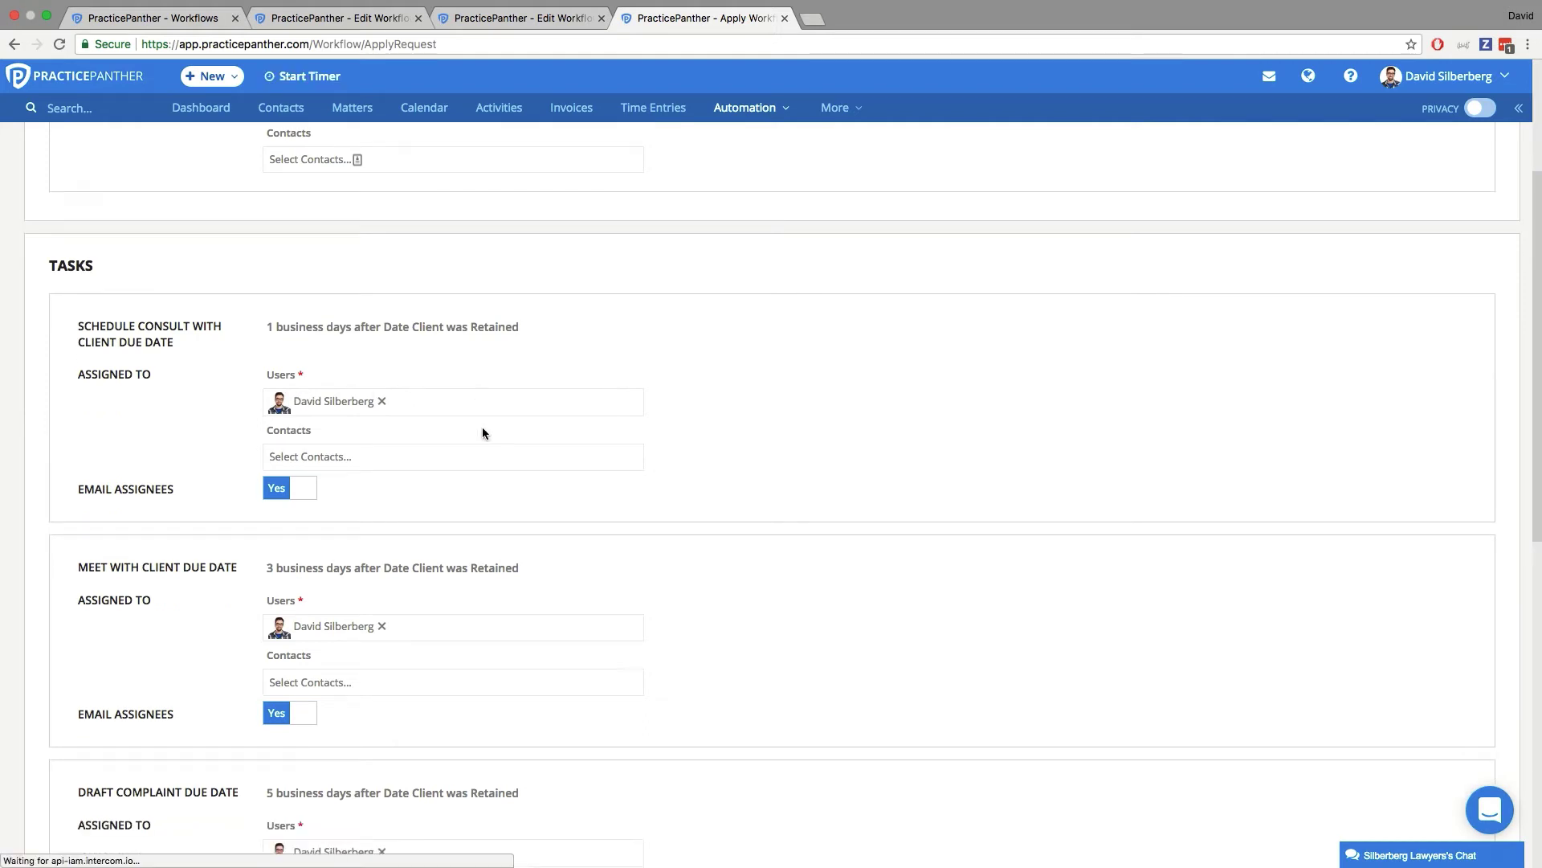
{"action": "left_click", "coordinate": [483, 398]}
{"action": "scroll", "coordinate": [164, 467], "scroll_direction": "down", "scroll_amount": 10}
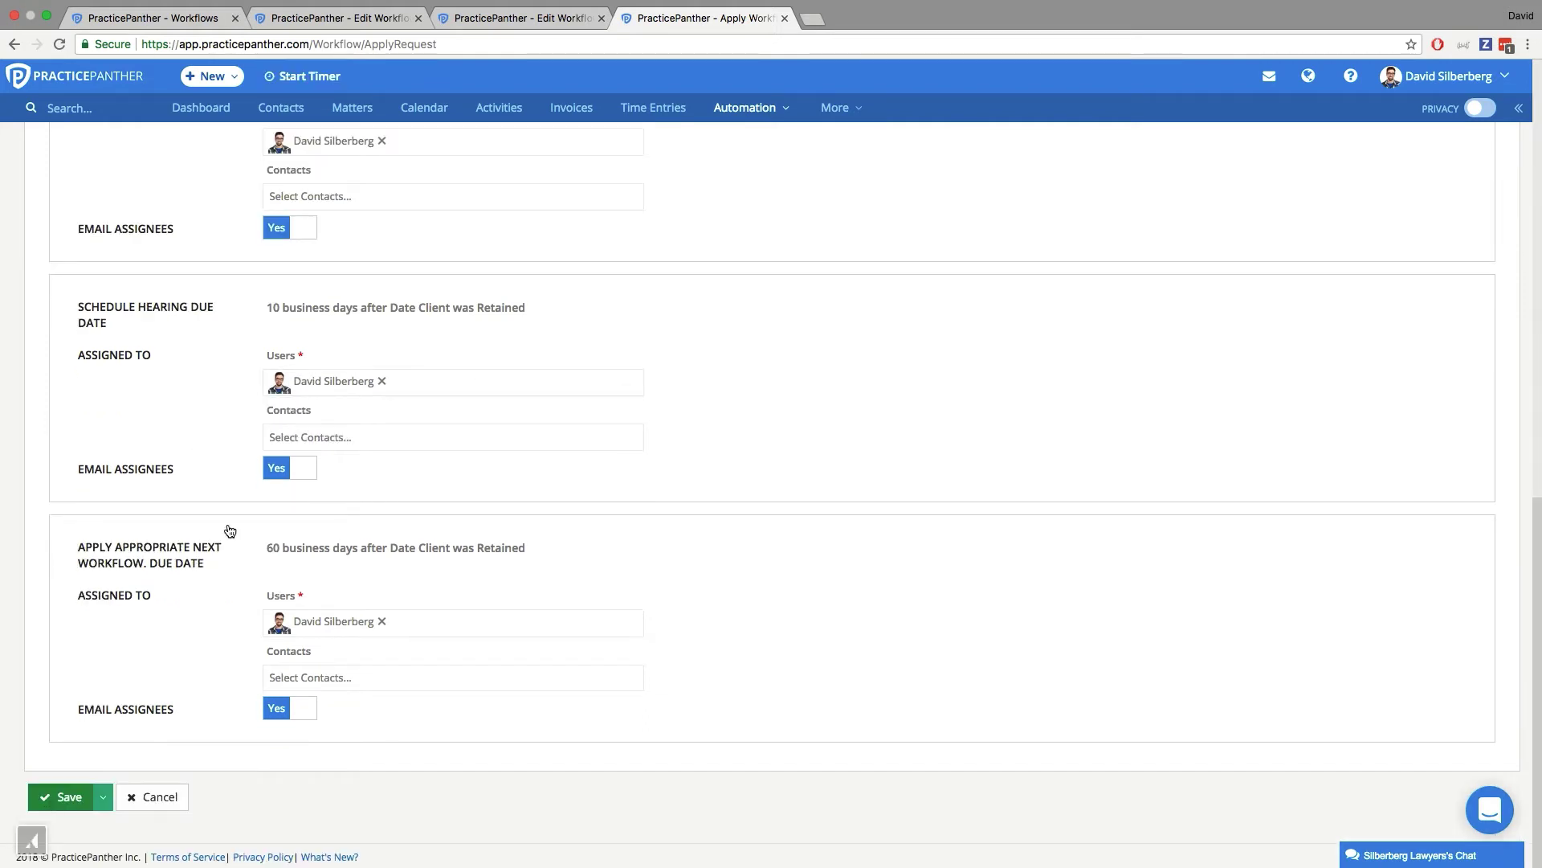
{"action": "key", "text": "Return"}
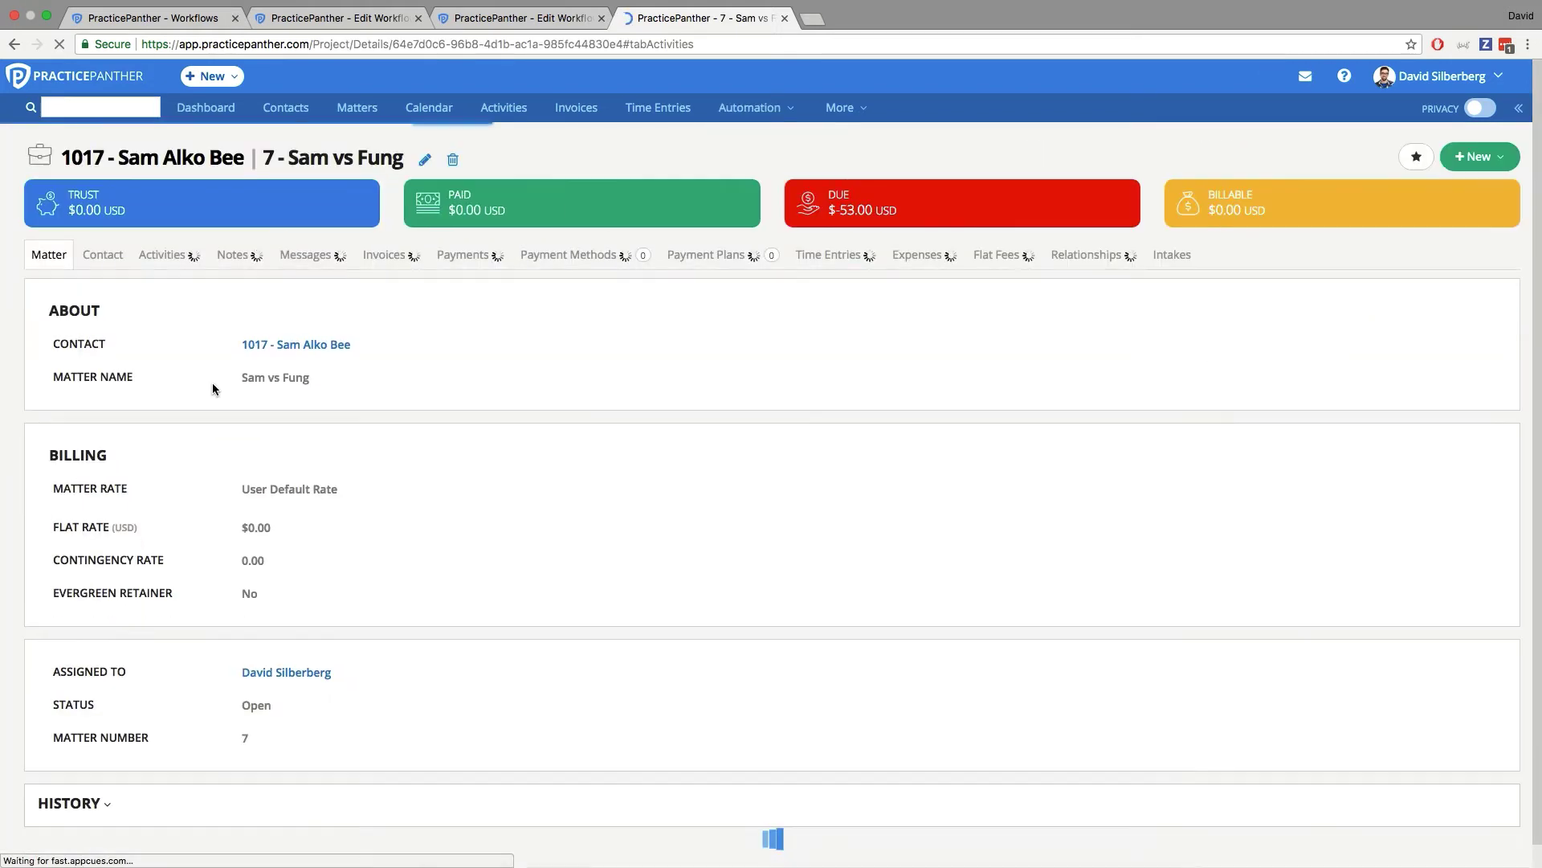
- Mark Schedule Consult with Client and Meet with Client as completed
{"action": "scroll", "coordinate": [312, 379], "scroll_direction": "down", "scroll_amount": 2}
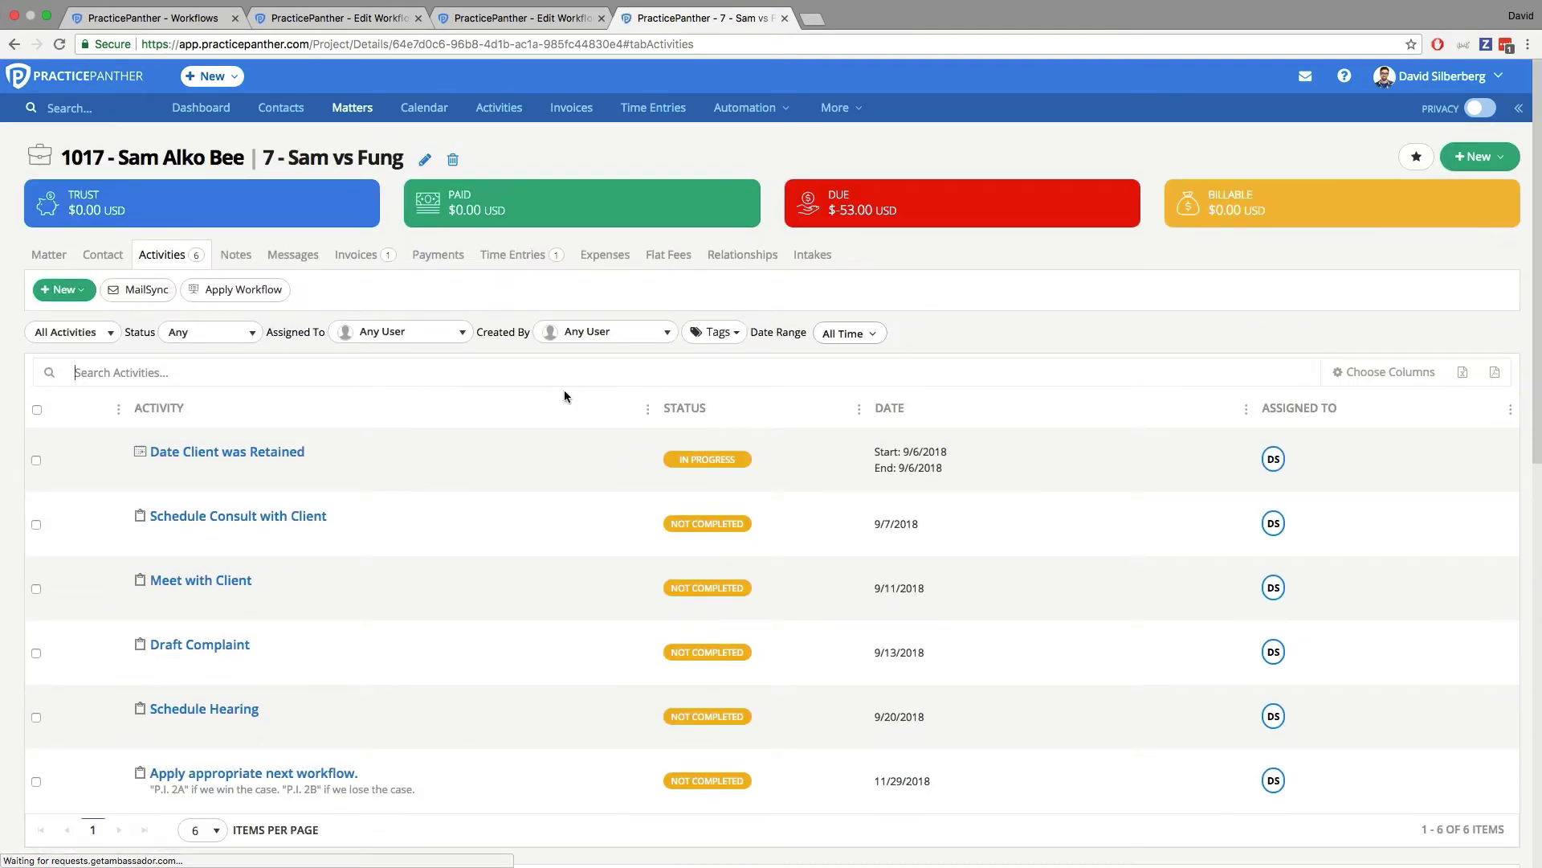
{"action": "scroll", "coordinate": [734, 437], "scroll_direction": "down", "scroll_amount": 1}
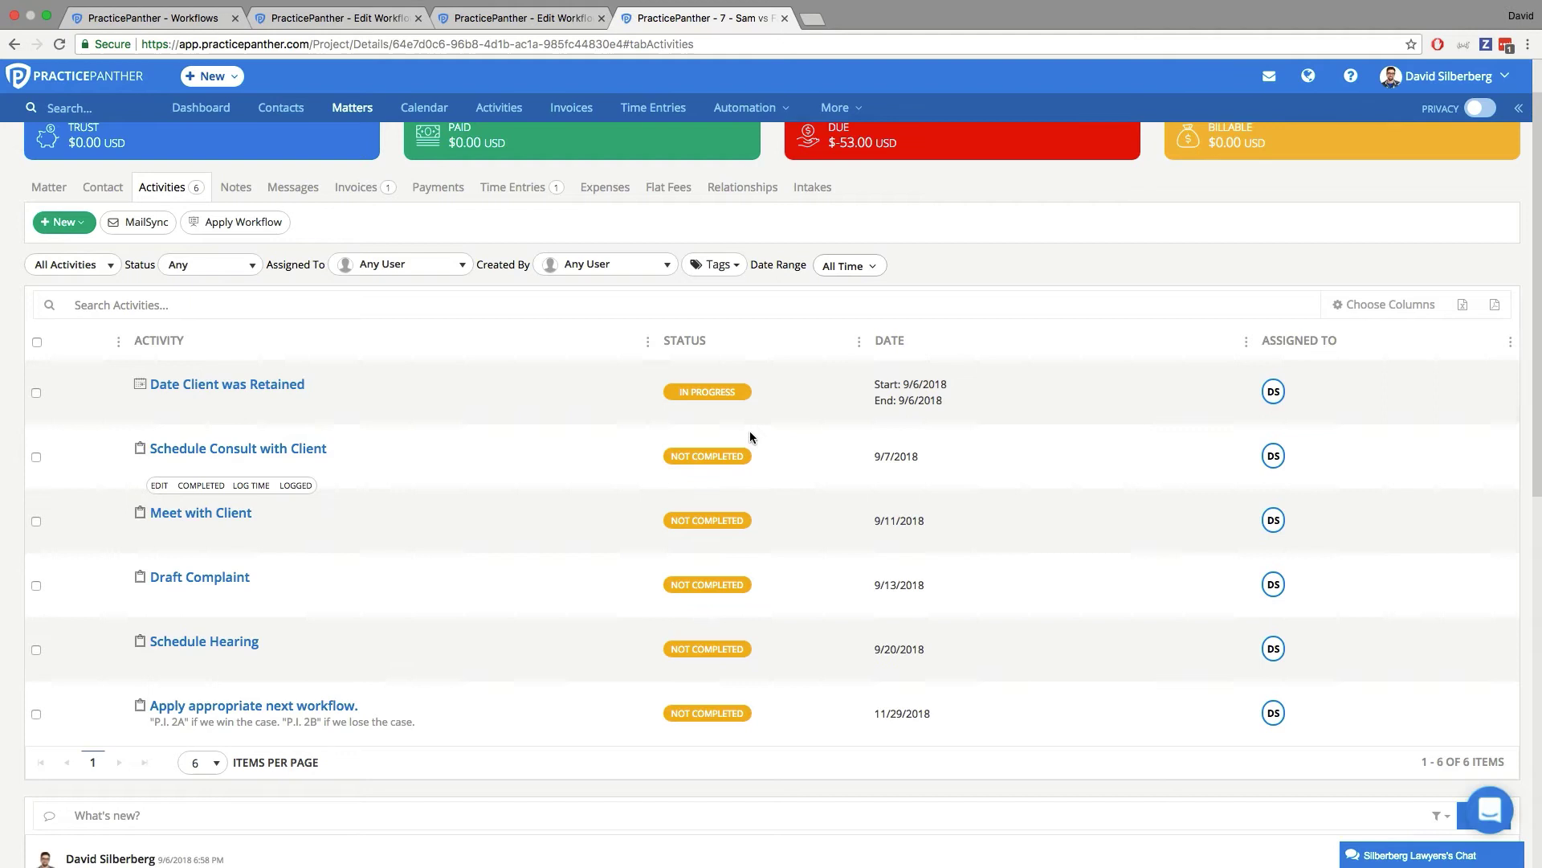
{"action": "left_click", "coordinate": [200, 485]}
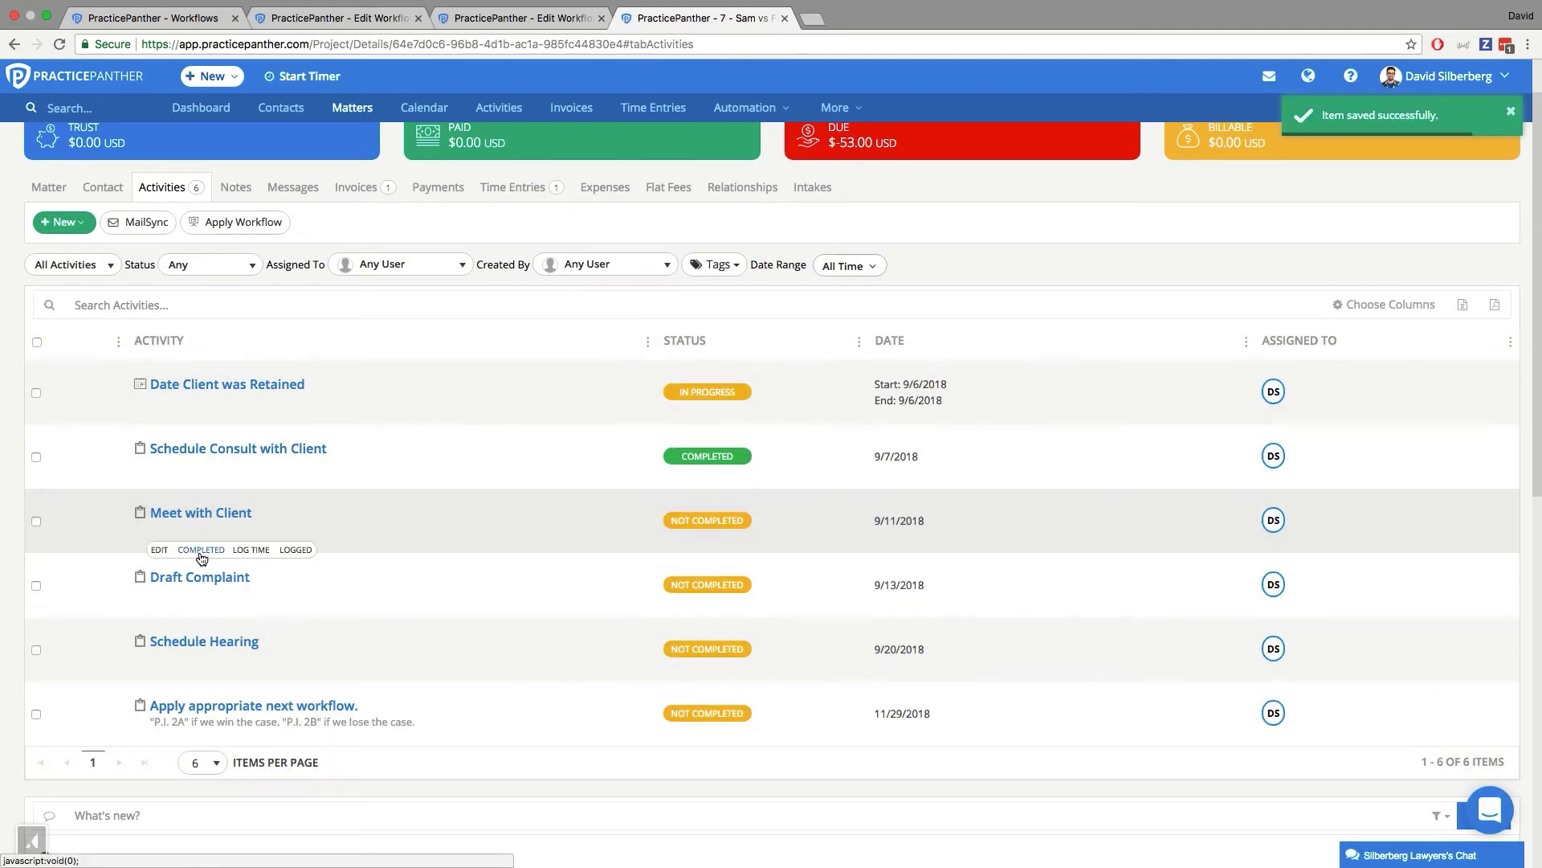
{"action": "left_click", "coordinate": [201, 554]}
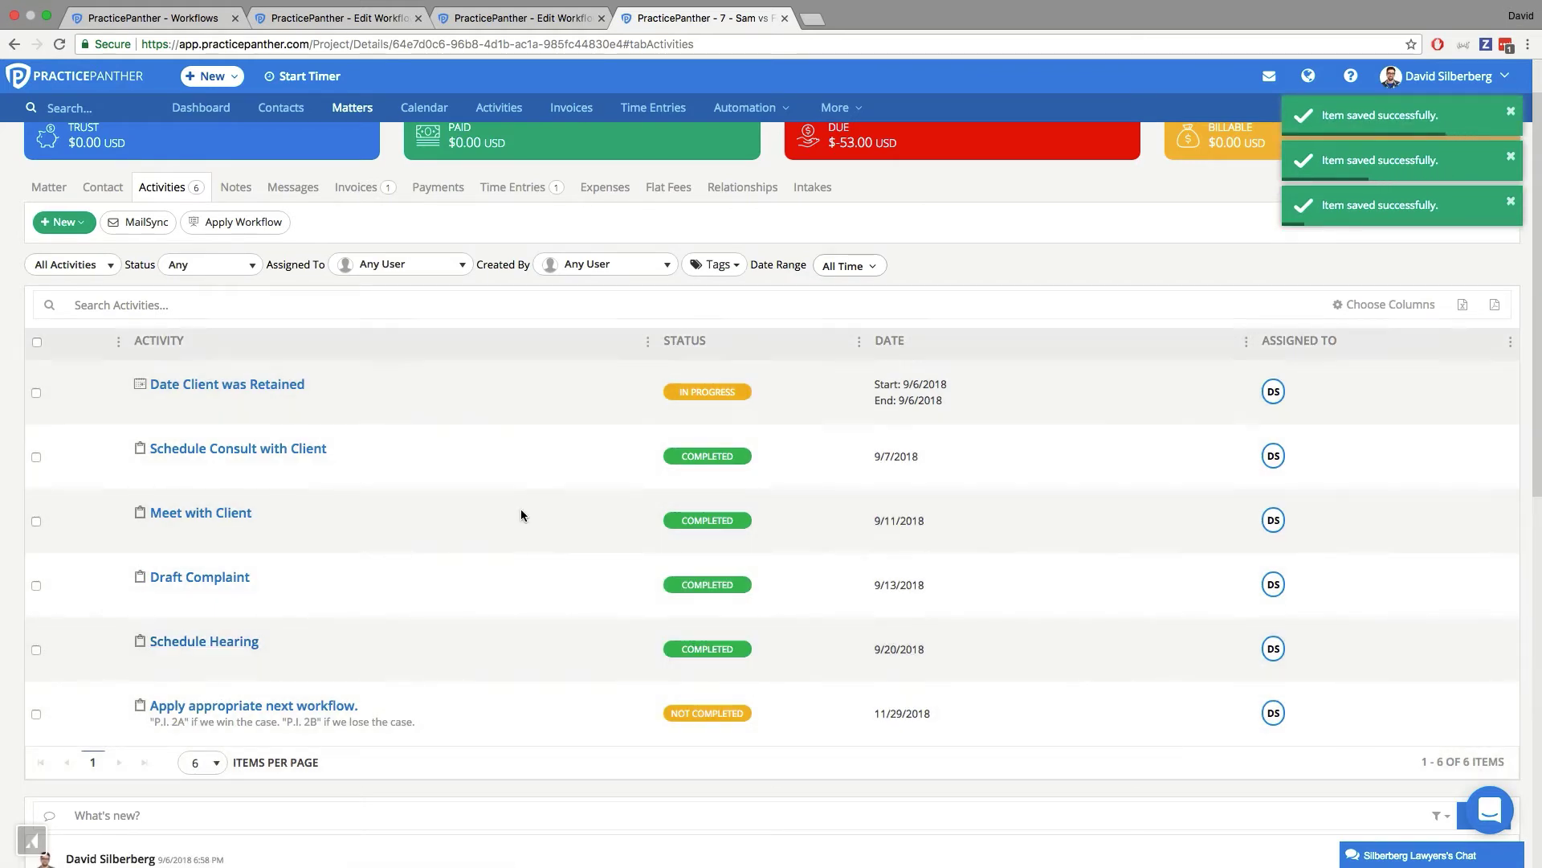
- Highlight P.I. 2A in the next-workflow task note and bring up the + New menu
{"action": "scroll", "coordinate": [587, 497], "scroll_direction": "down", "scroll_amount": 2}
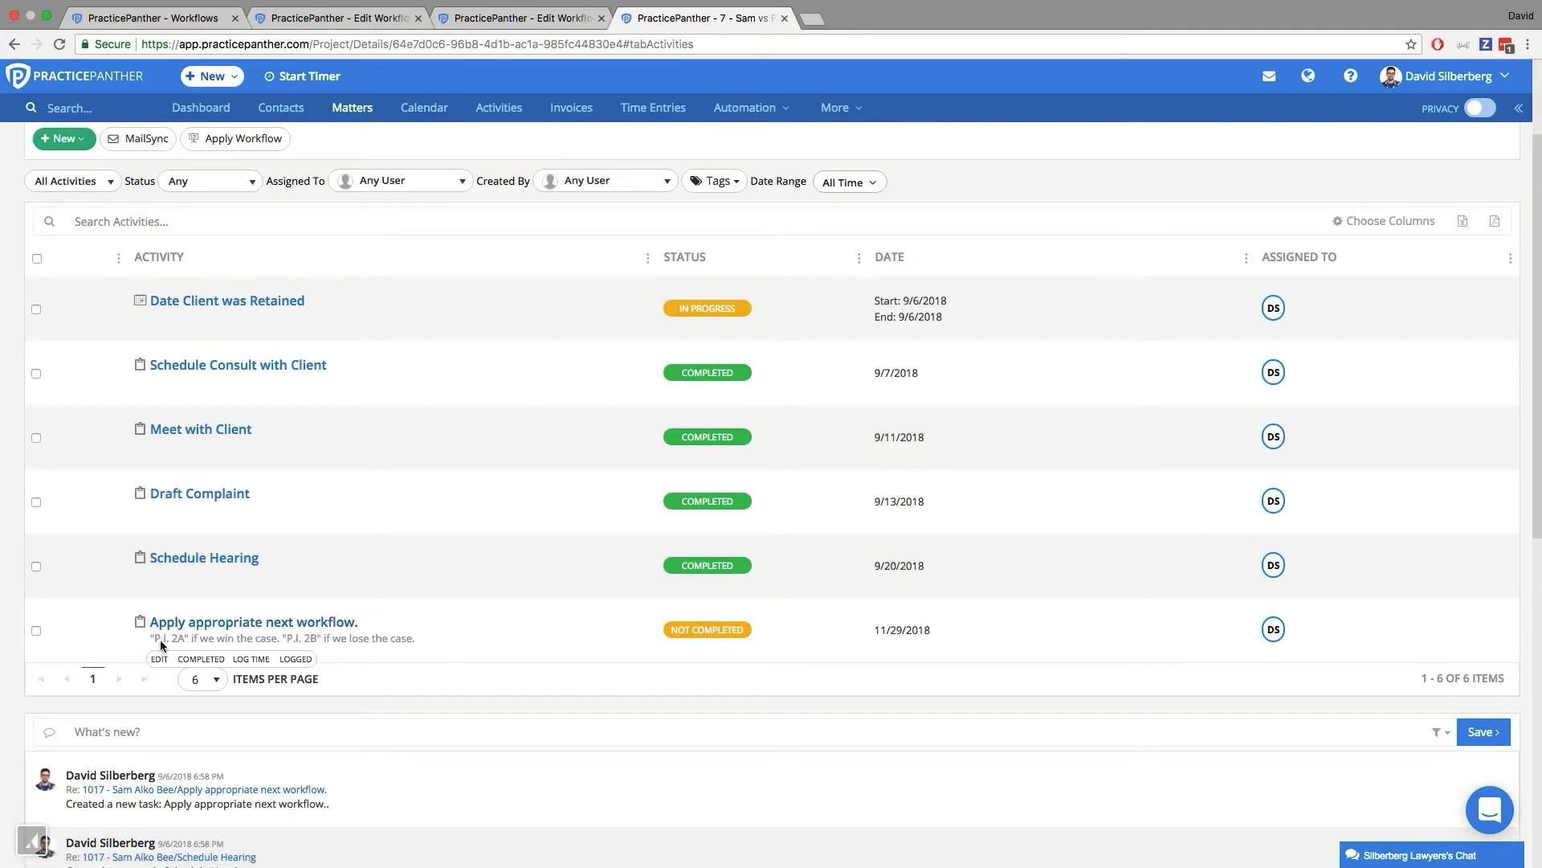
{"action": "left_click_drag", "start_coordinate": [160, 640], "coordinate": [193, 638]}
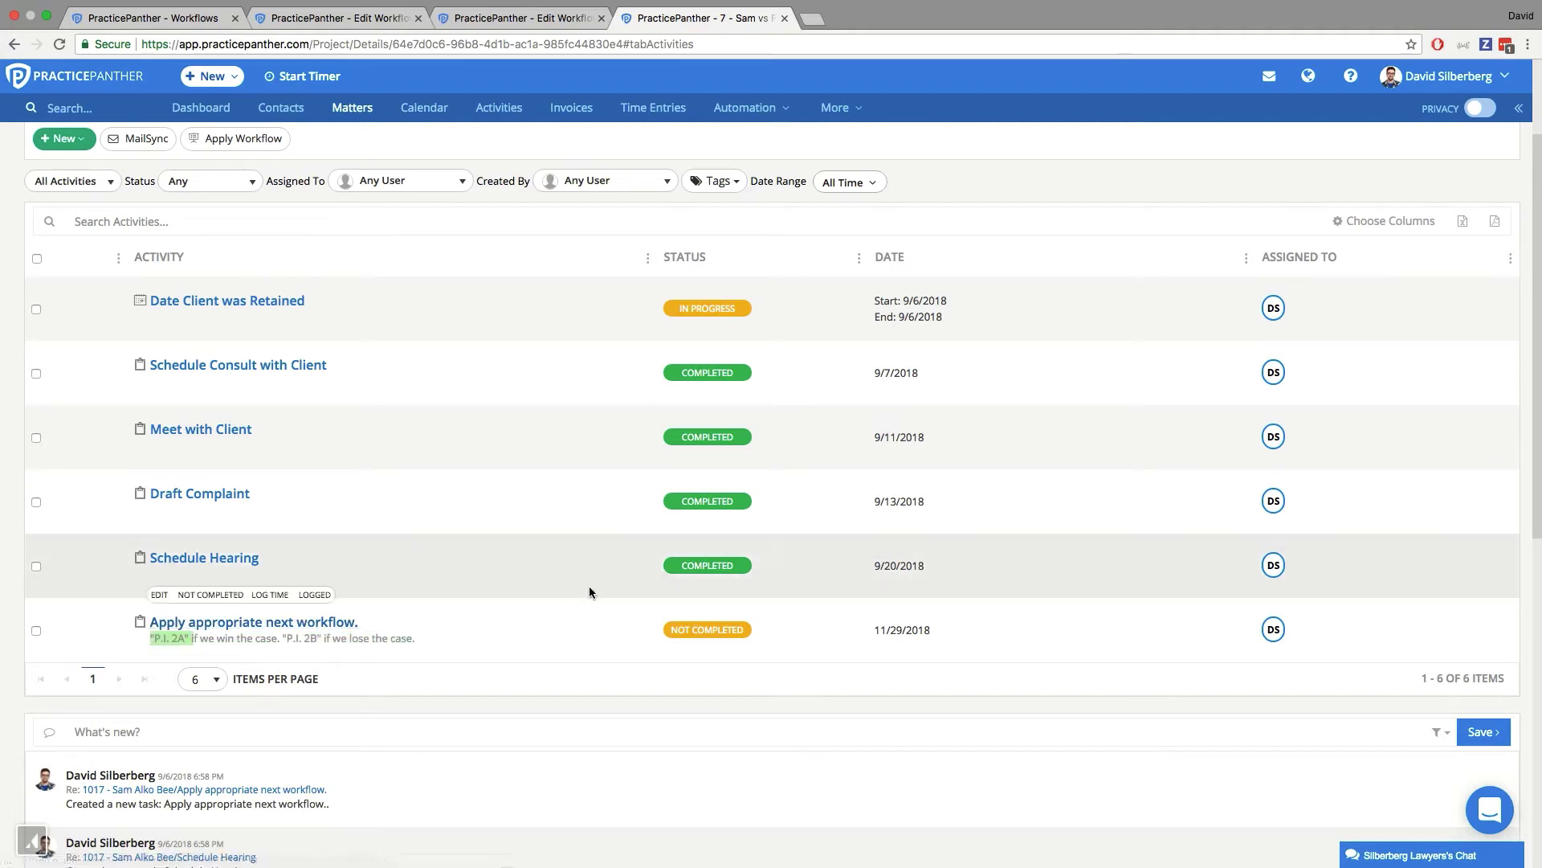
{"action": "scroll", "coordinate": [719, 619], "scroll_direction": "up", "scroll_amount": 2}
{"action": "scroll", "coordinate": [720, 621], "scroll_direction": "up", "scroll_amount": 1}
{"action": "left_click", "coordinate": [1478, 157]}
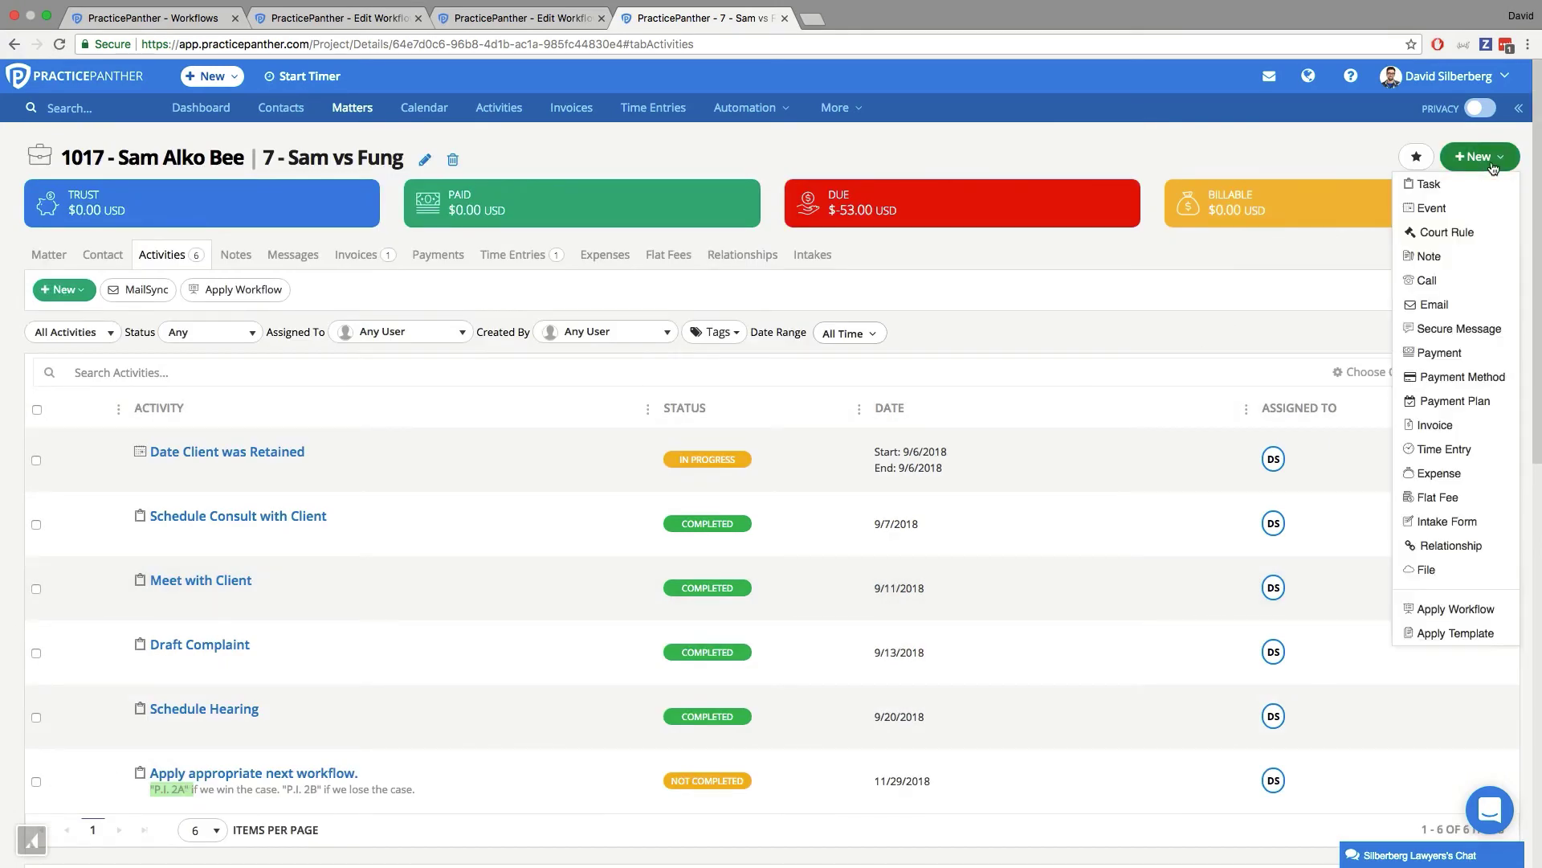
- Apply the P.I. 2A workflow to matter 7 and review its case-won event and winnings tasks
{"action": "left_click", "coordinate": [1454, 610]}
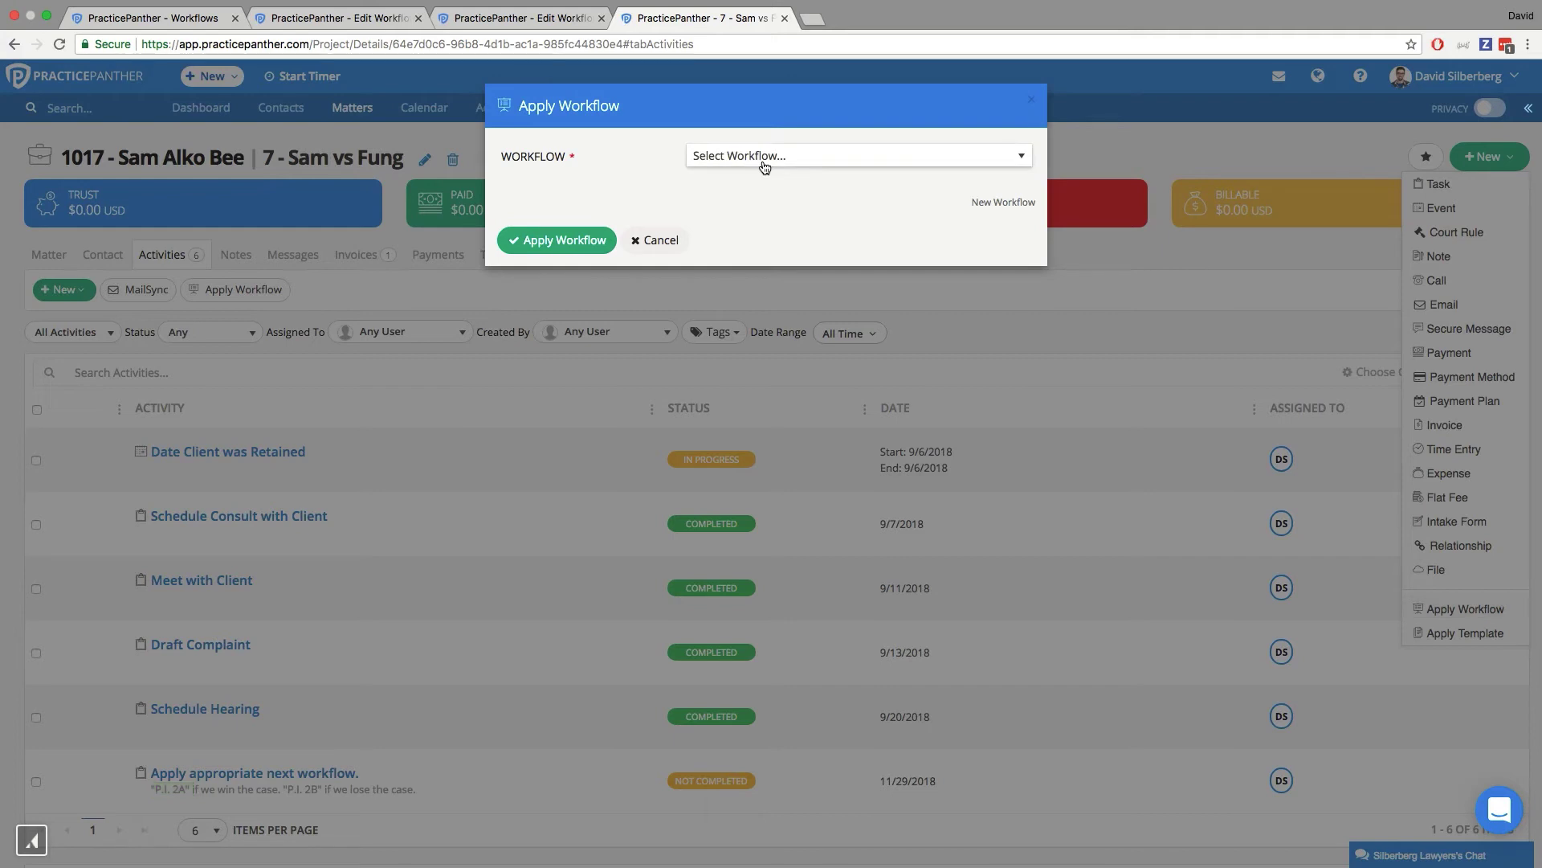
{"action": "left_click", "coordinate": [764, 159]}
{"action": "left_click", "coordinate": [736, 306]}
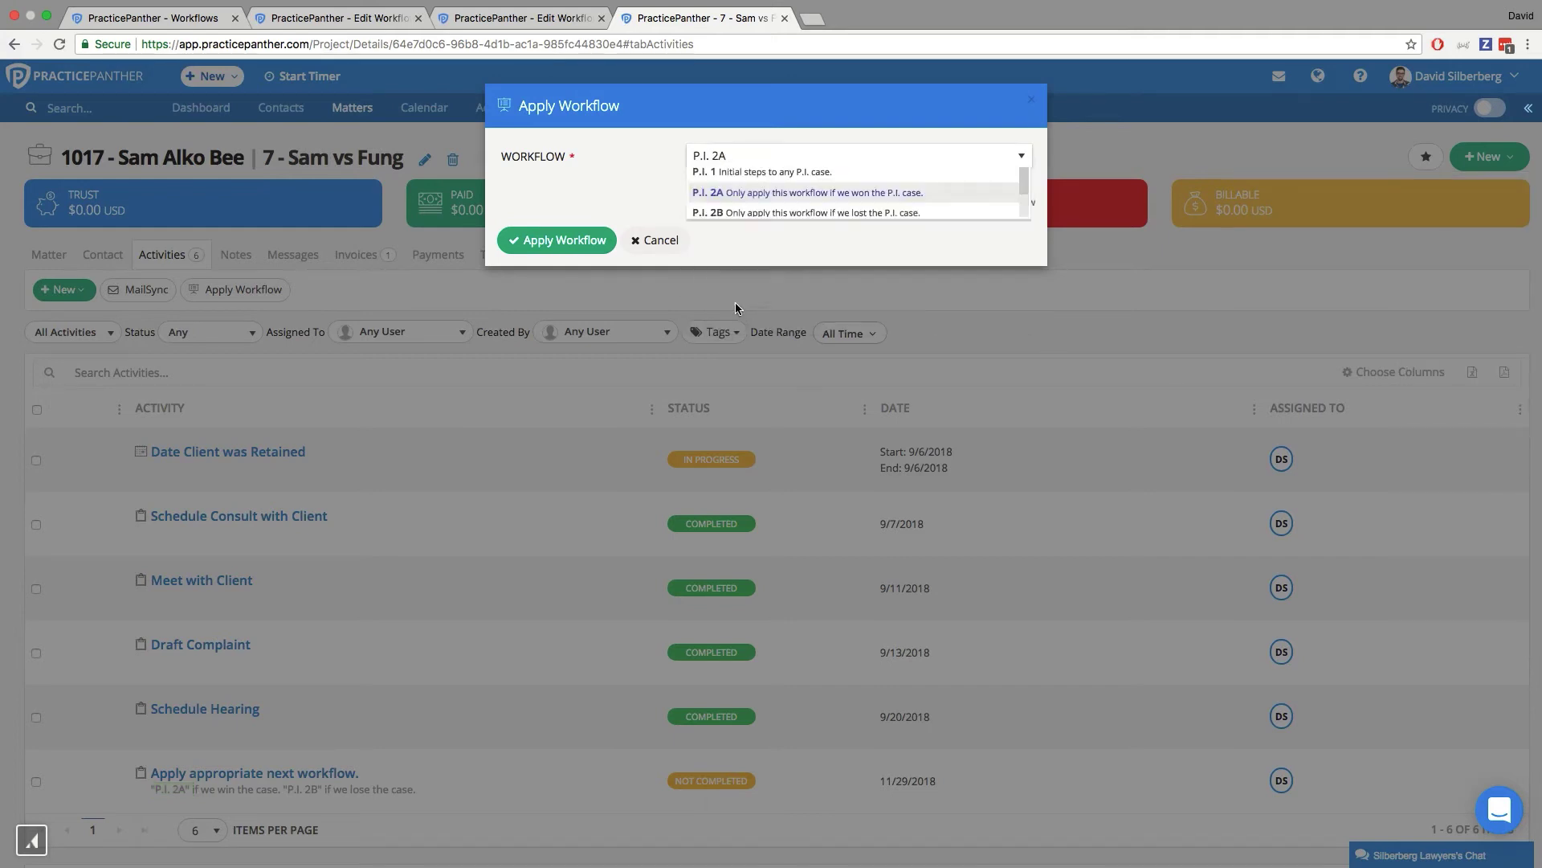
{"action": "left_click", "coordinate": [567, 241]}
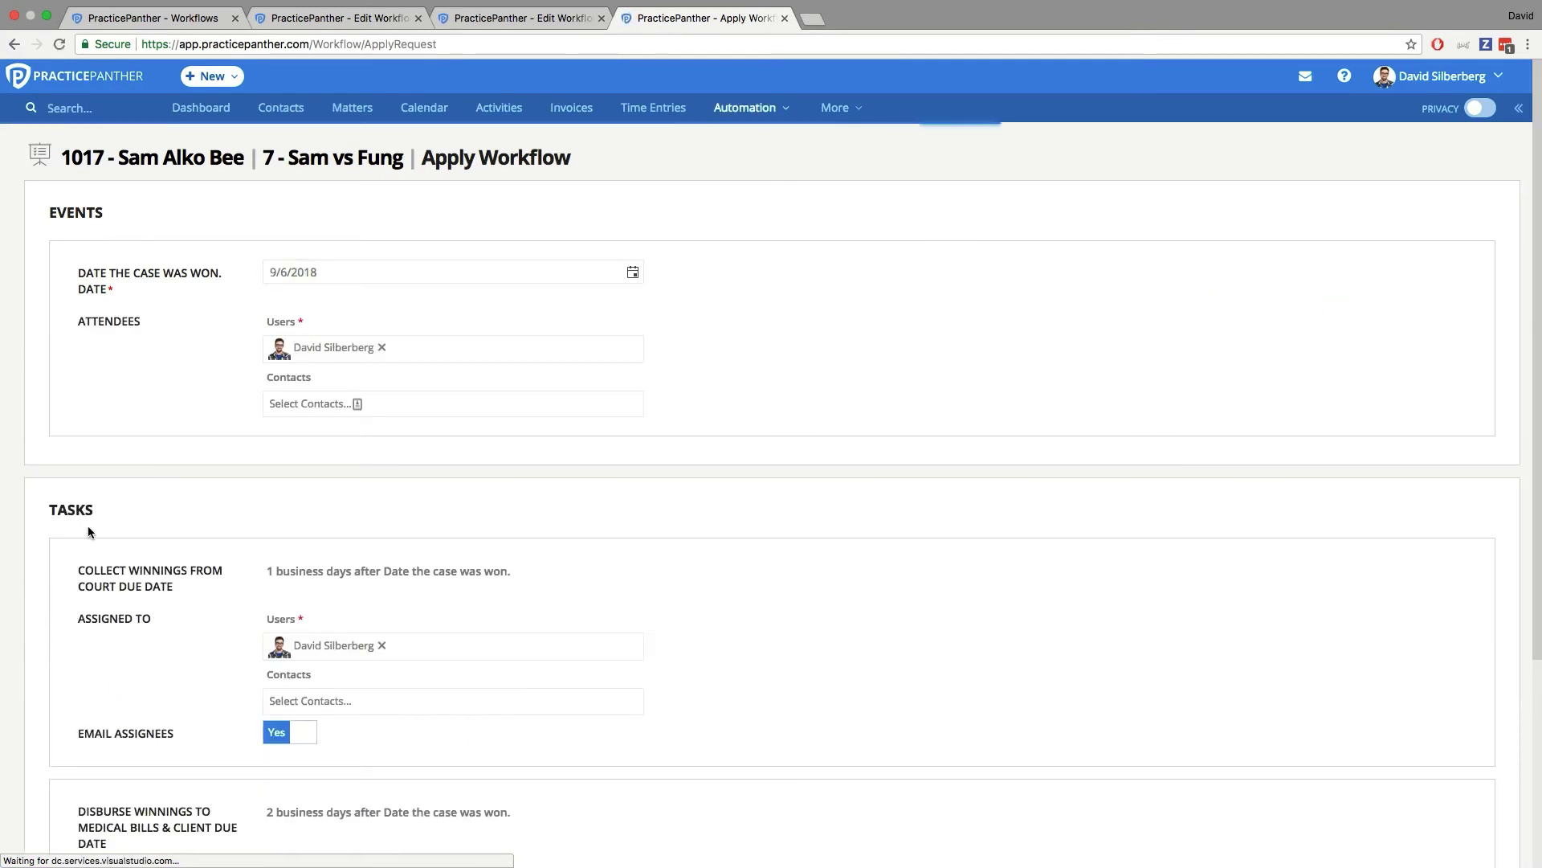
{"action": "scroll", "coordinate": [96, 530], "scroll_direction": "down", "scroll_amount": 2}
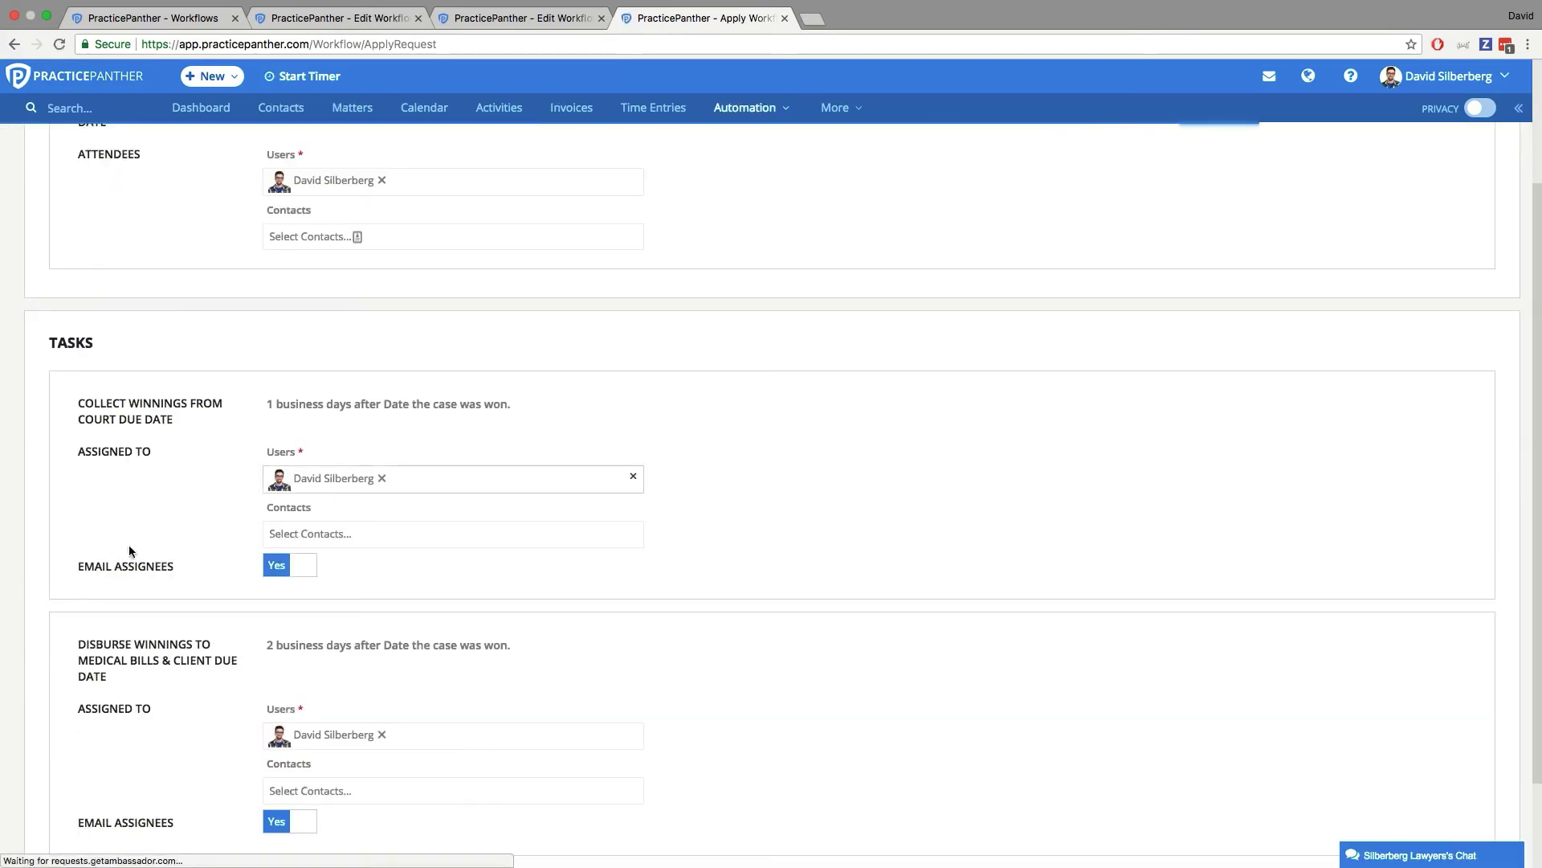
{"action": "scroll", "coordinate": [148, 541], "scroll_direction": "down", "scroll_amount": 2}
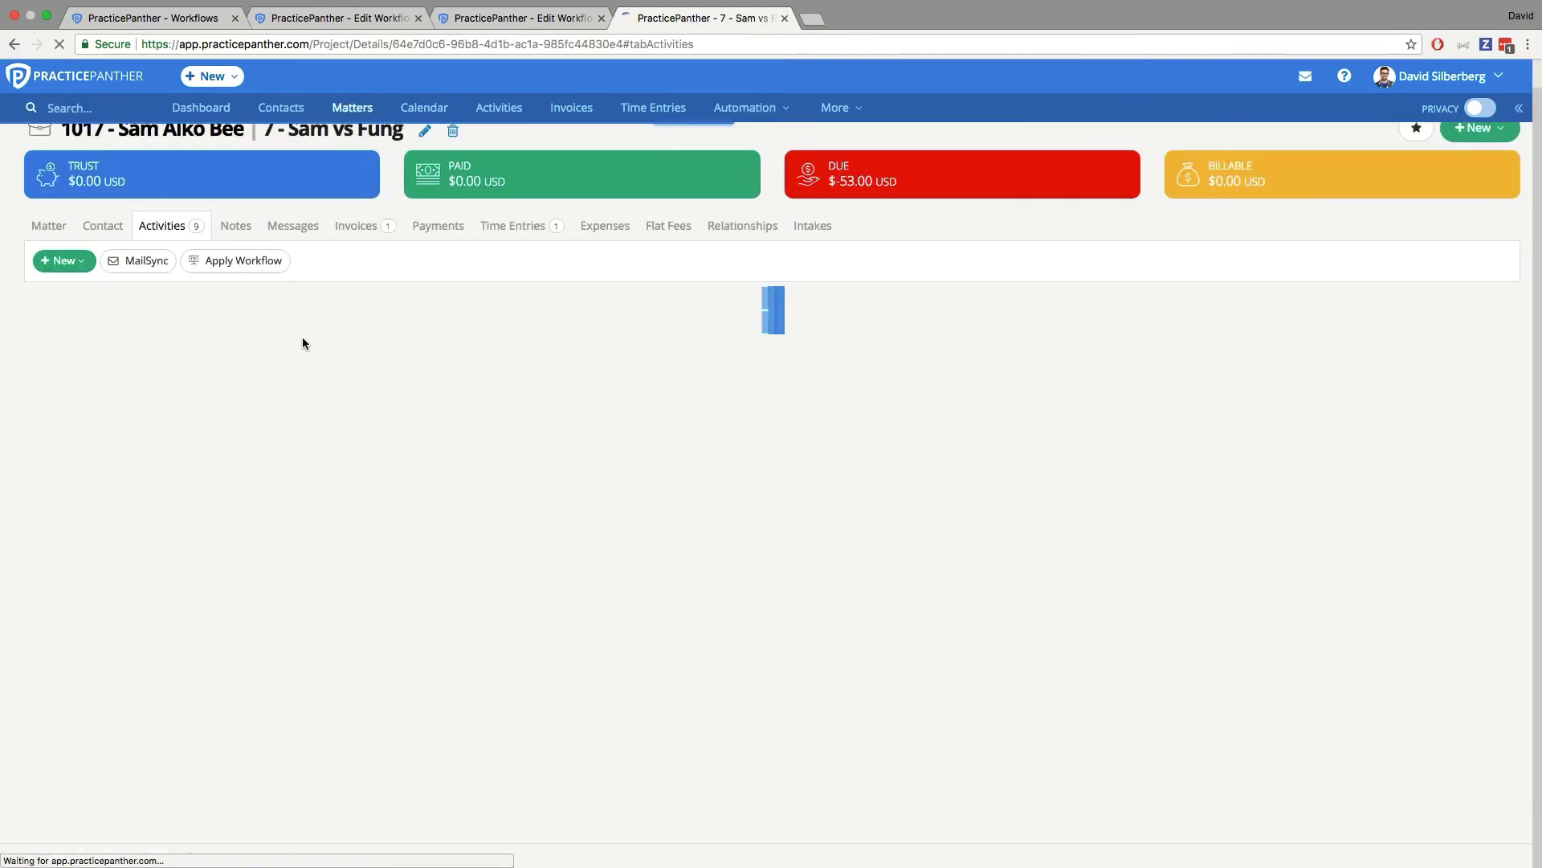
{"action": "scroll", "coordinate": [418, 447], "scroll_direction": "down", "scroll_amount": 2}
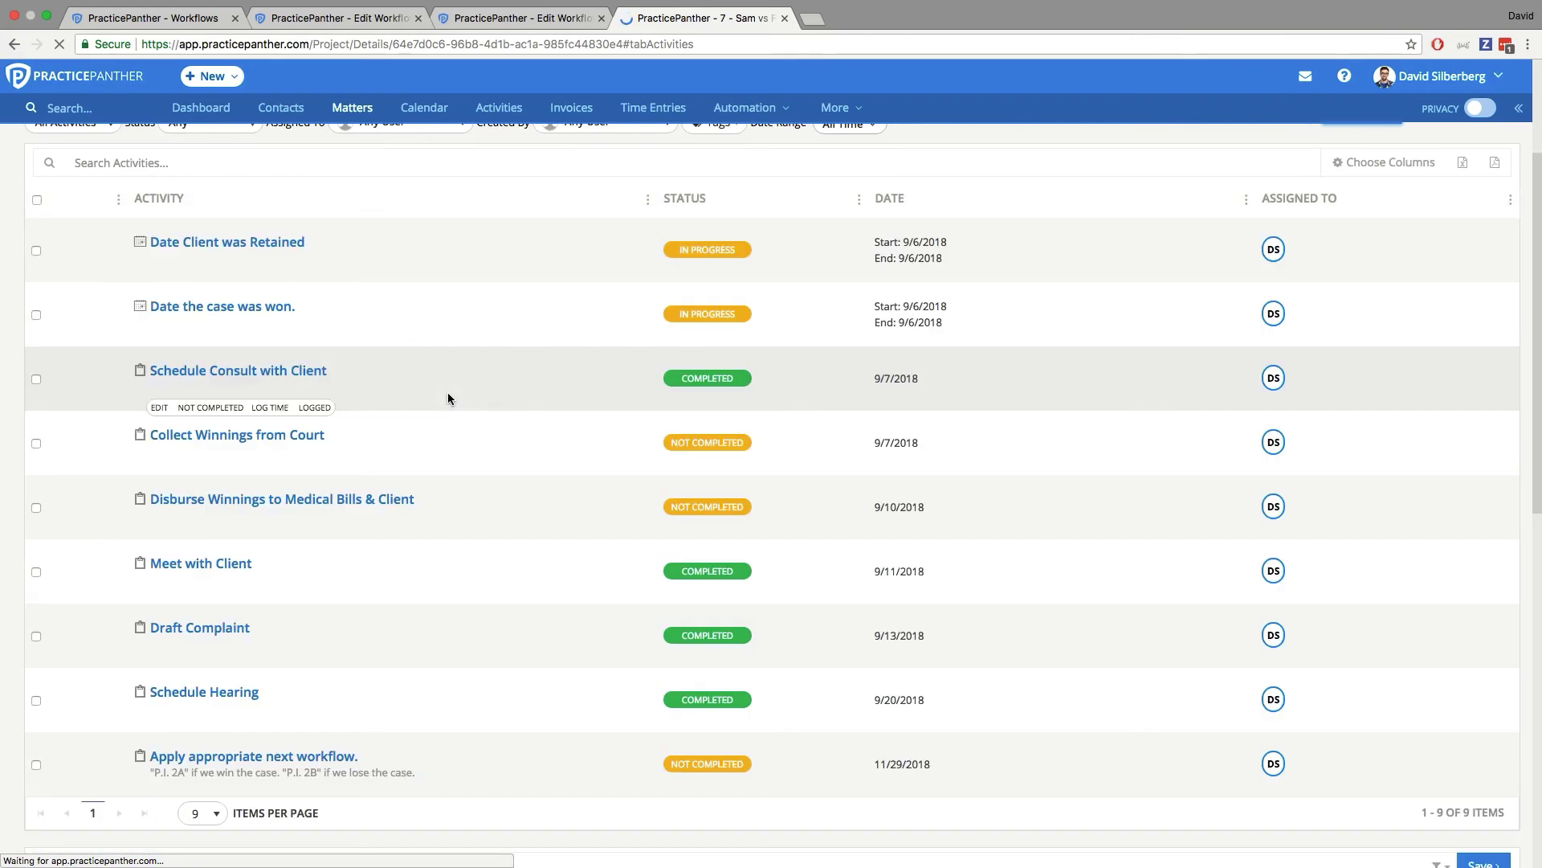
{"action": "scroll", "coordinate": [448, 399], "scroll_direction": "down", "scroll_amount": 2}
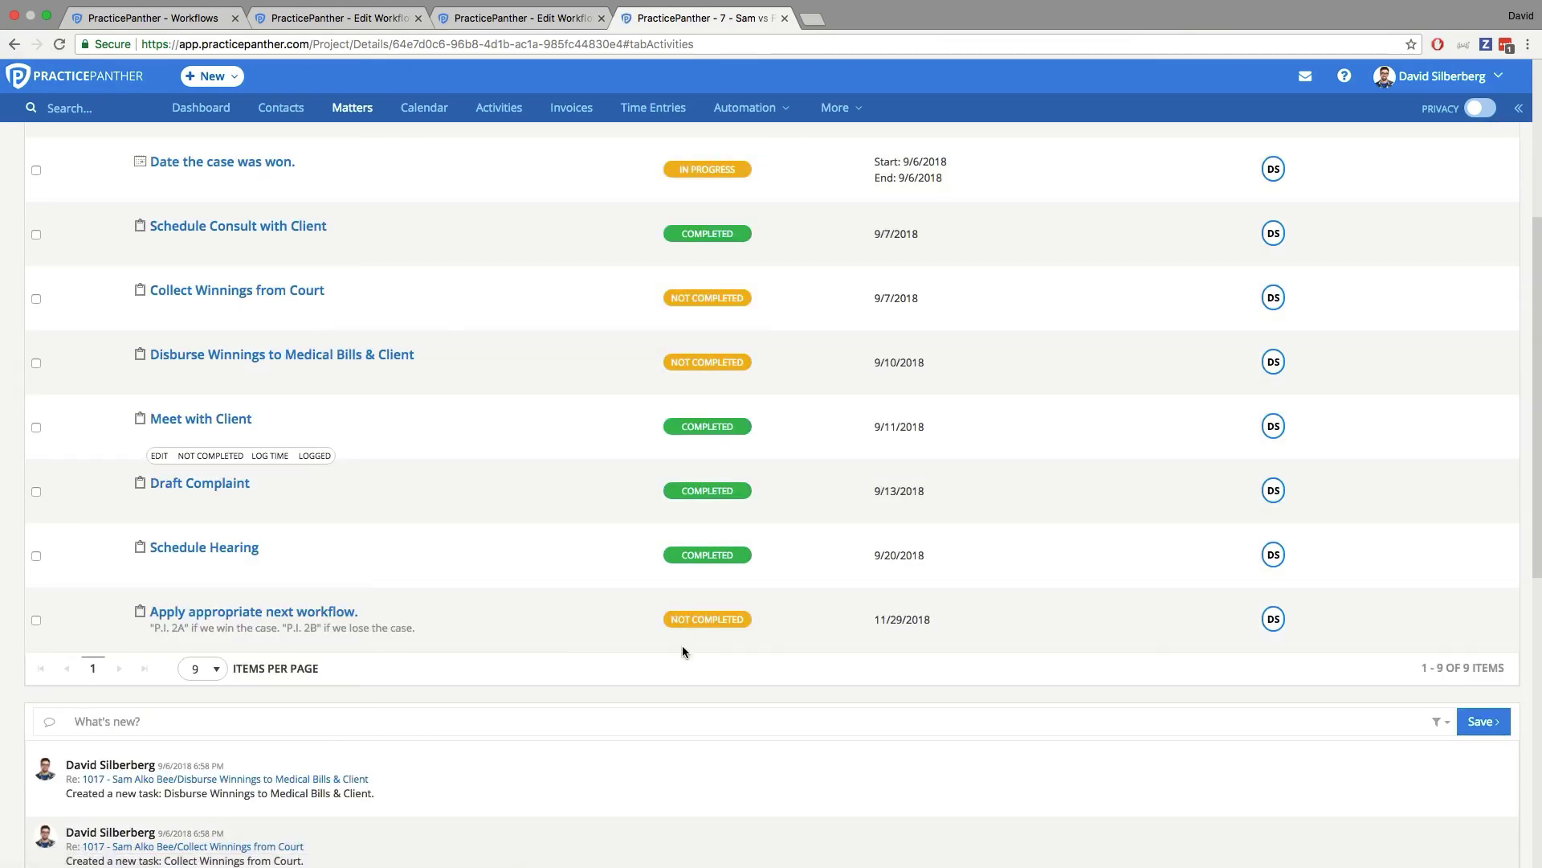